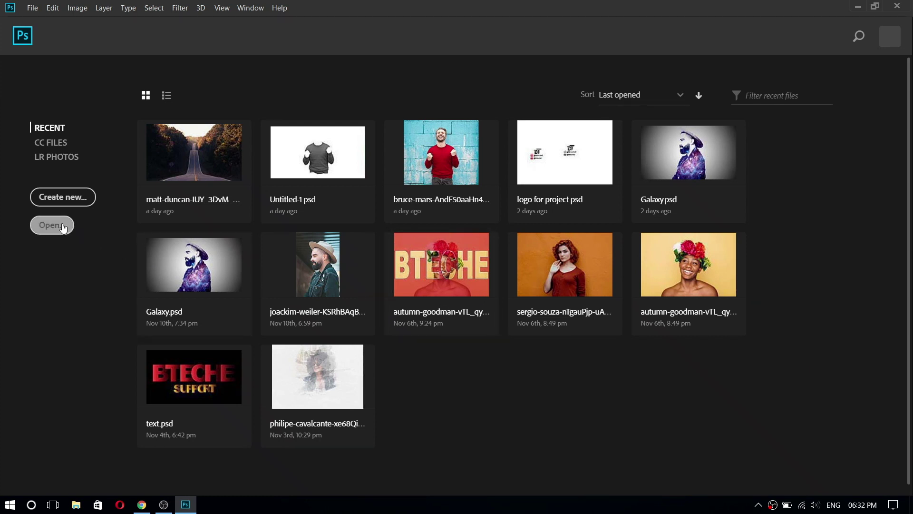
# Open the matt-duncan forest road photo and crop it to a 1980 x 1080 ratio.
pyautogui.click(58, 224)
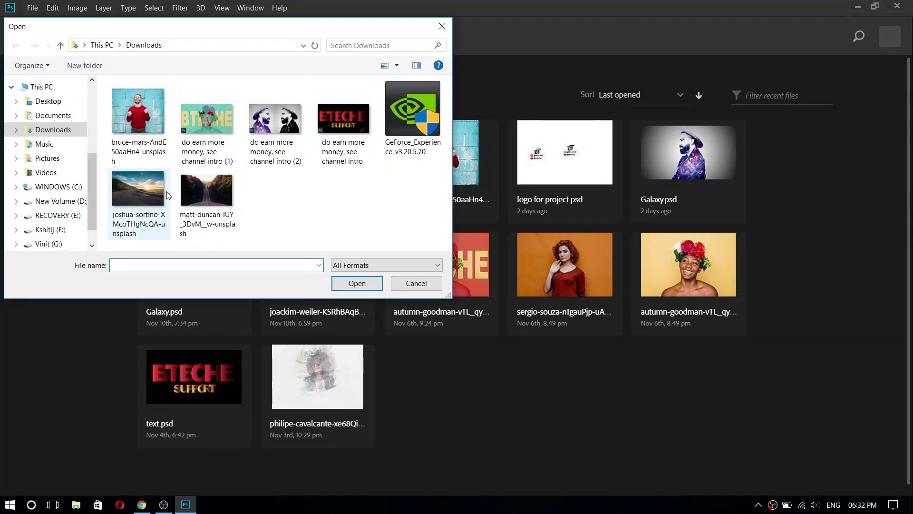
pyautogui.doubleClick(201, 191)
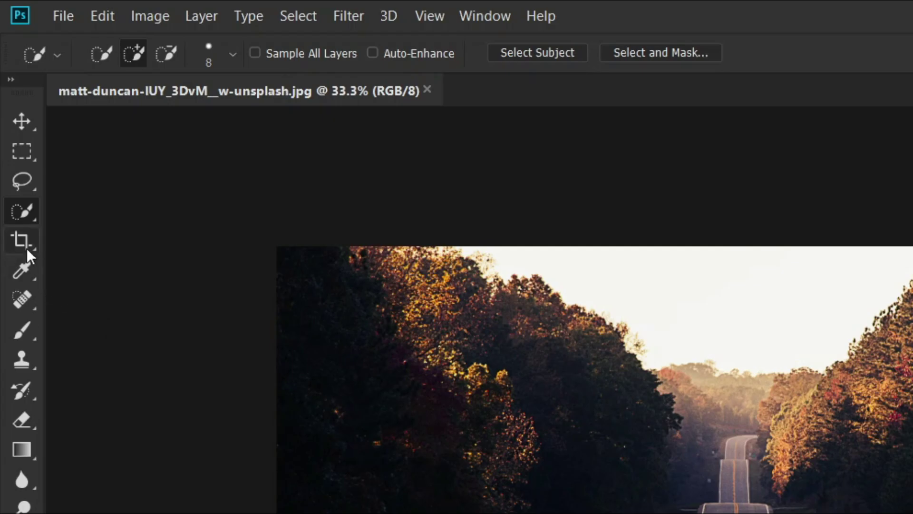
pyautogui.click(27, 247)
pyautogui.click(92, 244)
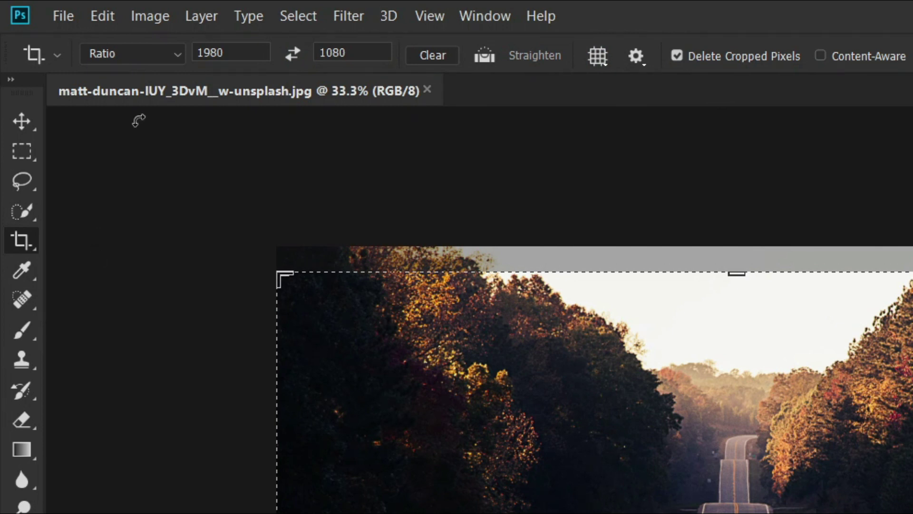
pyautogui.click(160, 57)
pyautogui.click(157, 71)
pyautogui.click(236, 51)
pyautogui.click(371, 55)
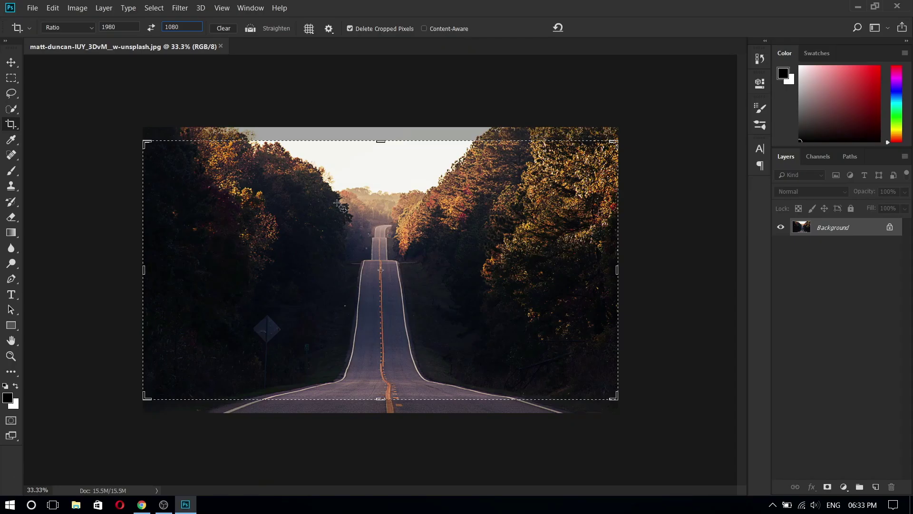
pyautogui.click(337, 202)
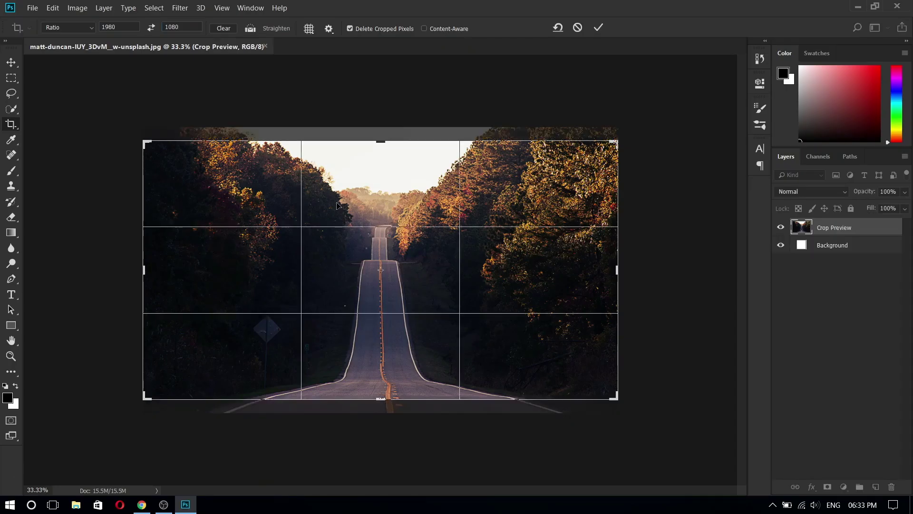
pyautogui.press('Return')
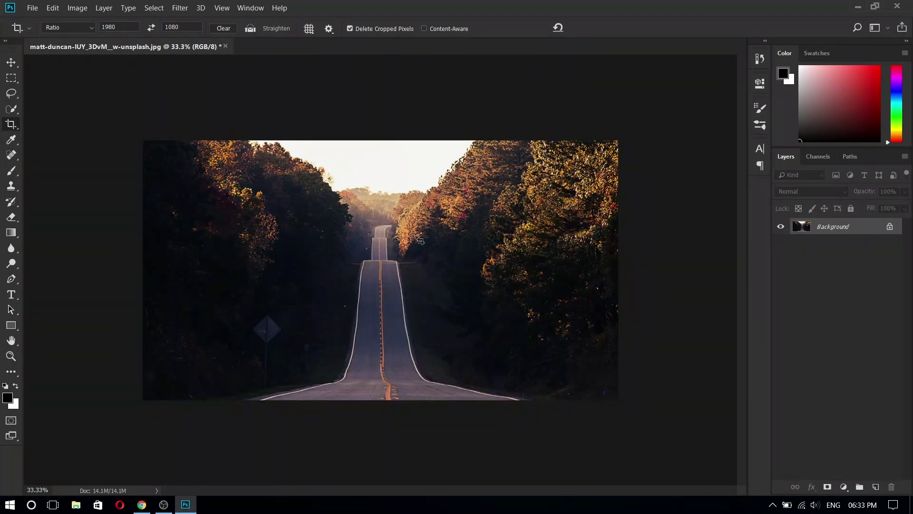
# Unlock the Background layer and place the bruce-mars laughing man image as embedded.
pyautogui.click(889, 227)
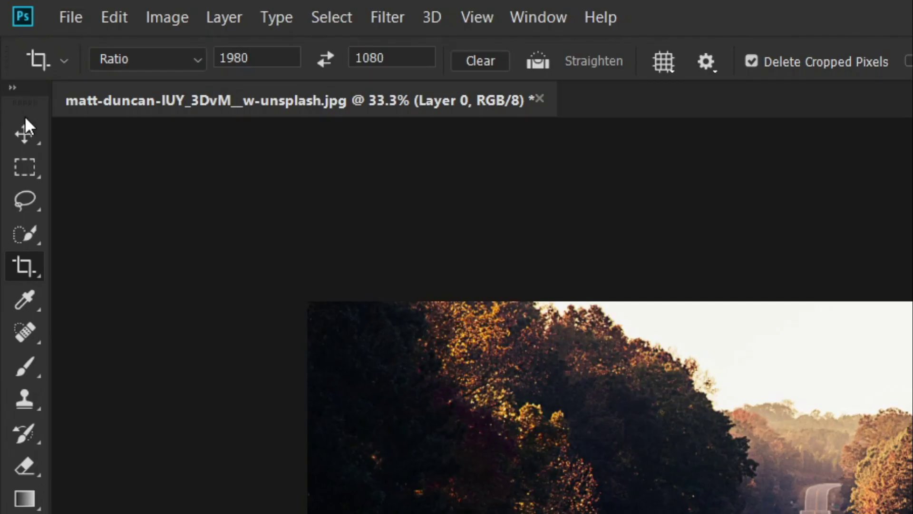
pyautogui.click(26, 126)
pyautogui.click(71, 19)
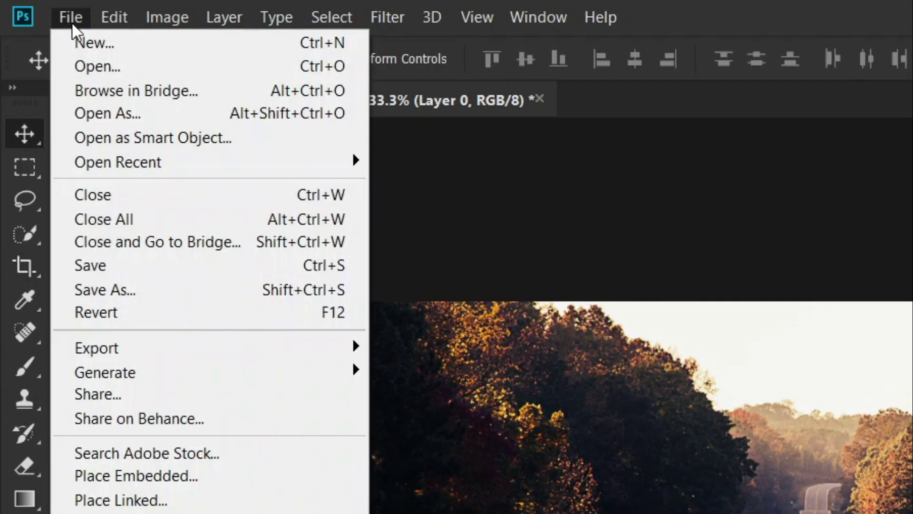
pyautogui.click(117, 474)
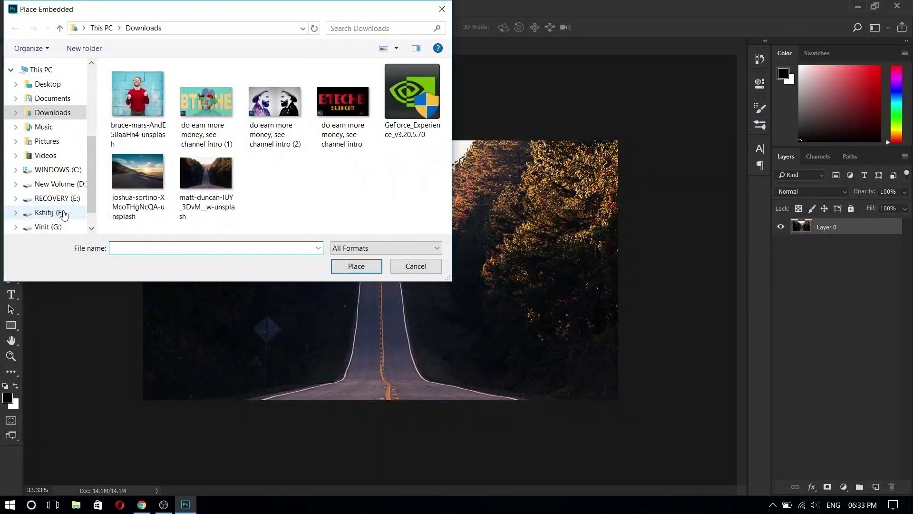
pyautogui.doubleClick(136, 95)
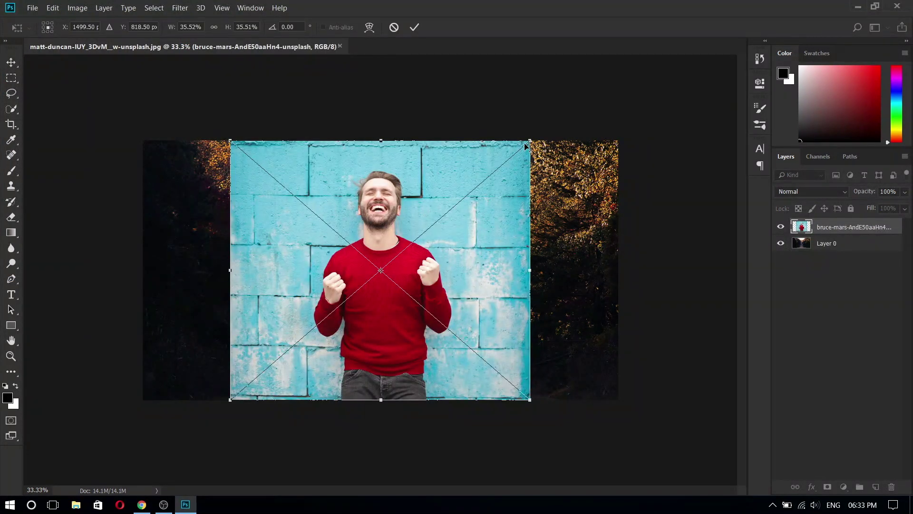
# Scale the placed man photo to about 42% and centre it on the canvas.
pyautogui.moveTo(528, 142); pyautogui.dragTo(565, 111)
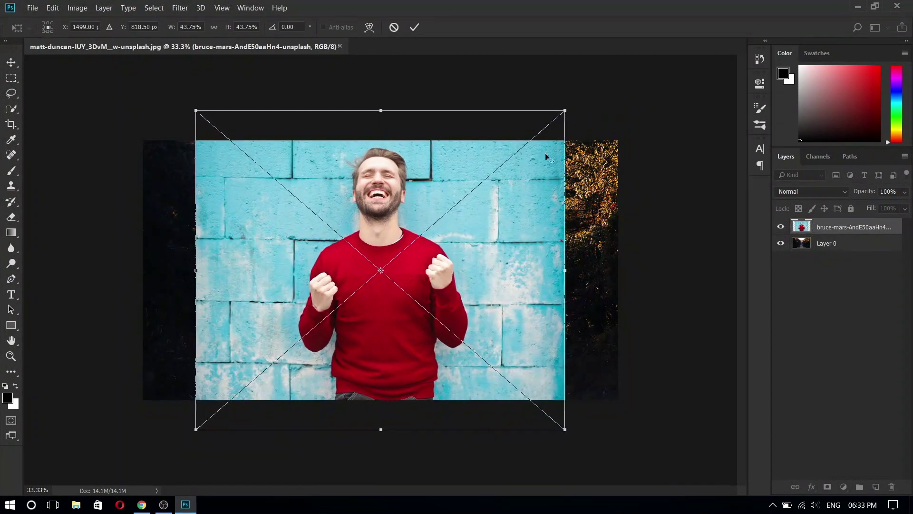
pyautogui.moveTo(494, 238); pyautogui.dragTo(494, 233)
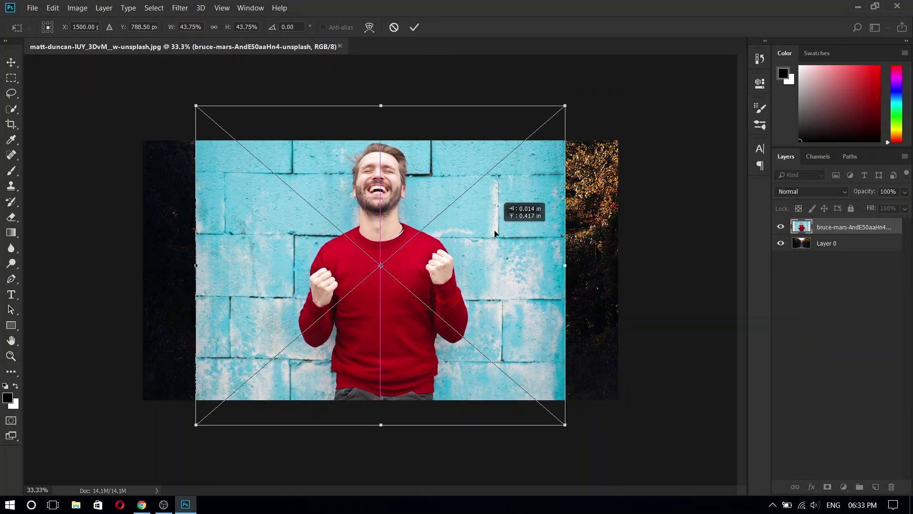
pyautogui.moveTo(565, 106); pyautogui.dragTo(550, 120)
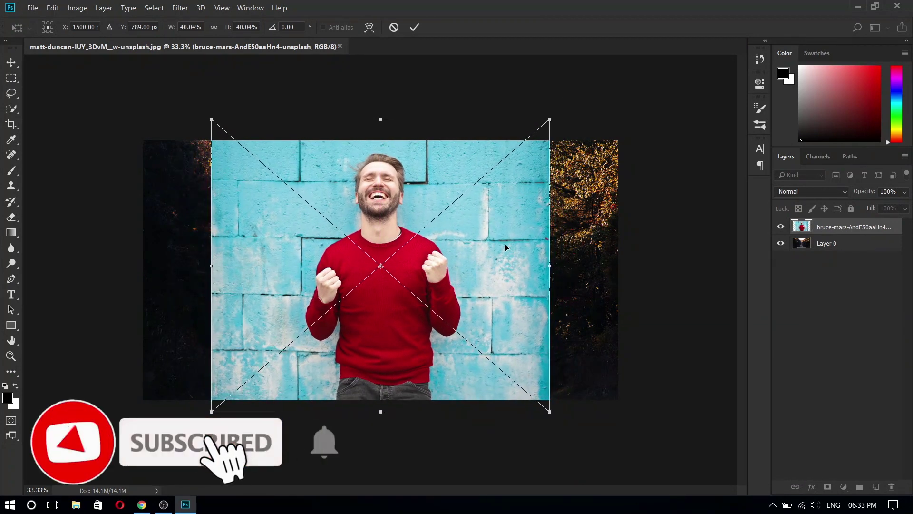
pyautogui.moveTo(506, 247); pyautogui.dragTo(505, 241)
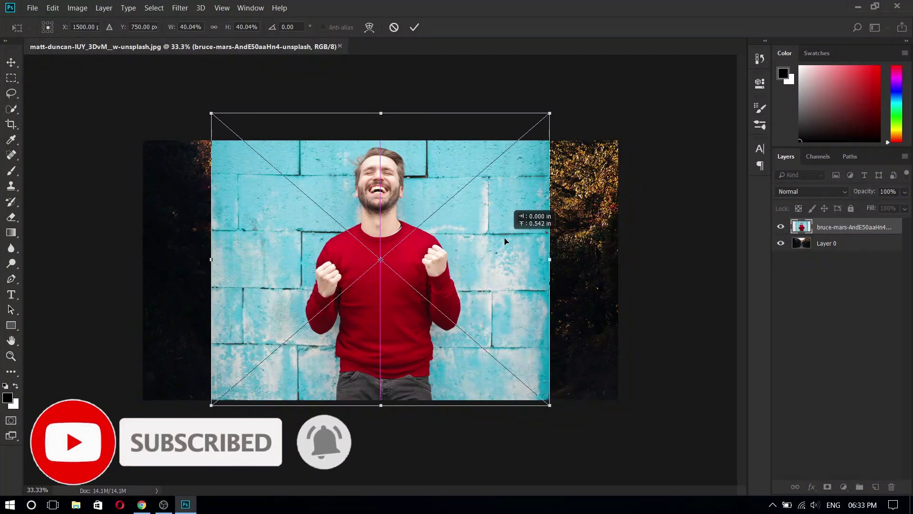
pyautogui.moveTo(506, 241); pyautogui.dragTo(505, 241)
pyautogui.moveTo(550, 113); pyautogui.dragTo(559, 111)
# Commit the placement and auto-select the man with Quick Selection's Select Subject.
pyautogui.press('Return')
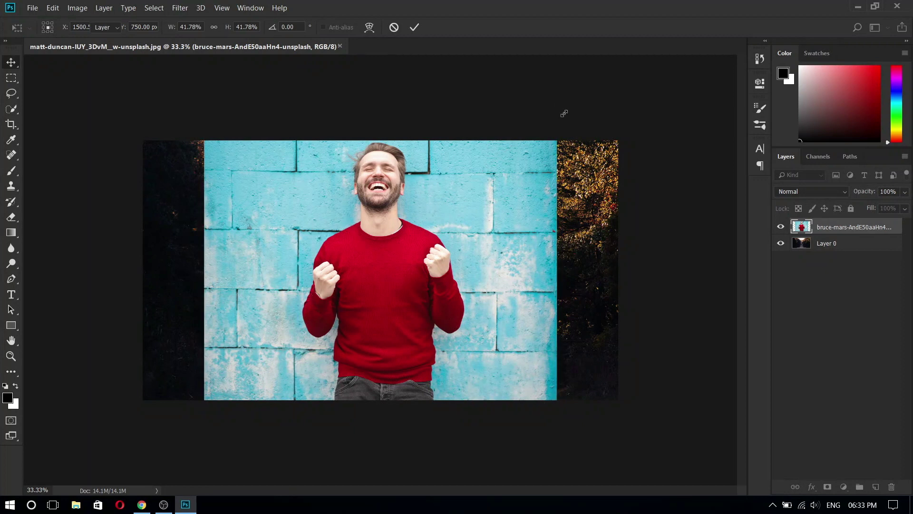
pyautogui.scroll(3, 544, 179)
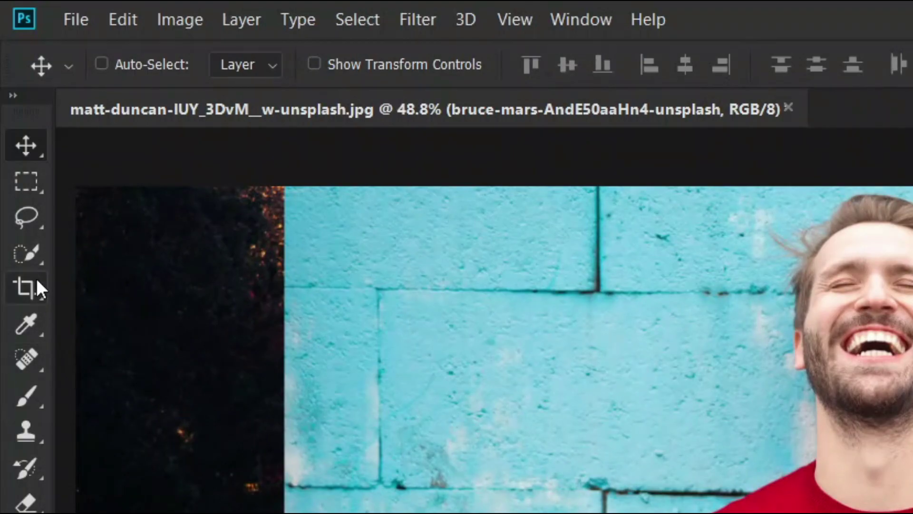
pyautogui.click(32, 254)
pyautogui.click(107, 253)
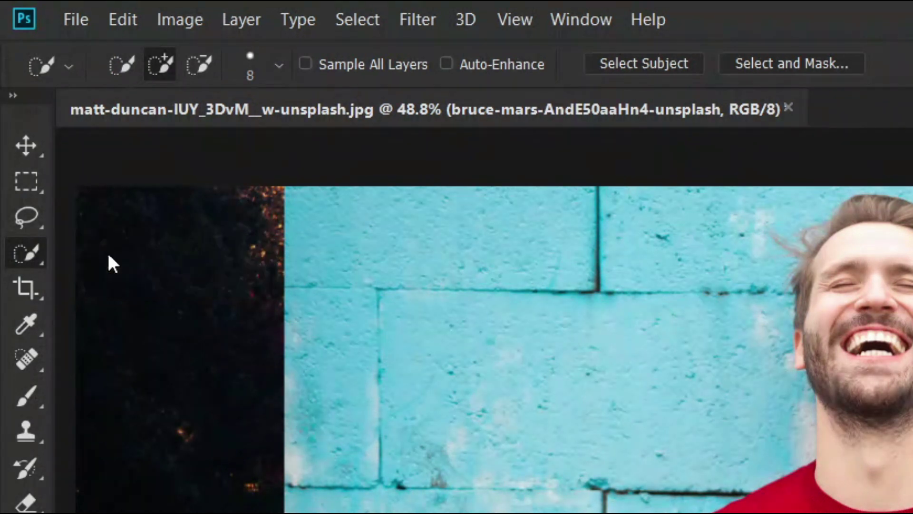
pyautogui.click(637, 67)
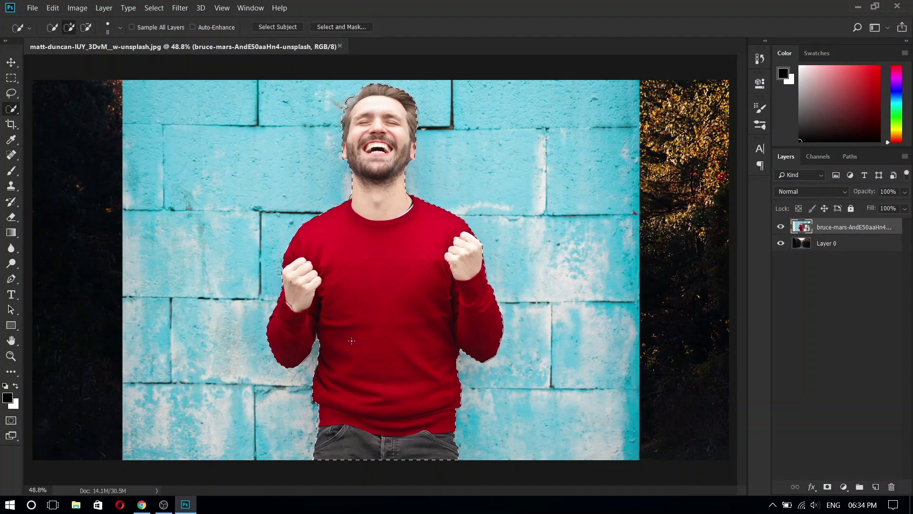
# Subtract the blue wall near the armpit from the selection.
pyautogui.scroll(2, 308, 342)
pyautogui.scroll(2, 307, 342)
pyautogui.scroll(2, 307, 342)
pyautogui.scroll(2, 308, 342)
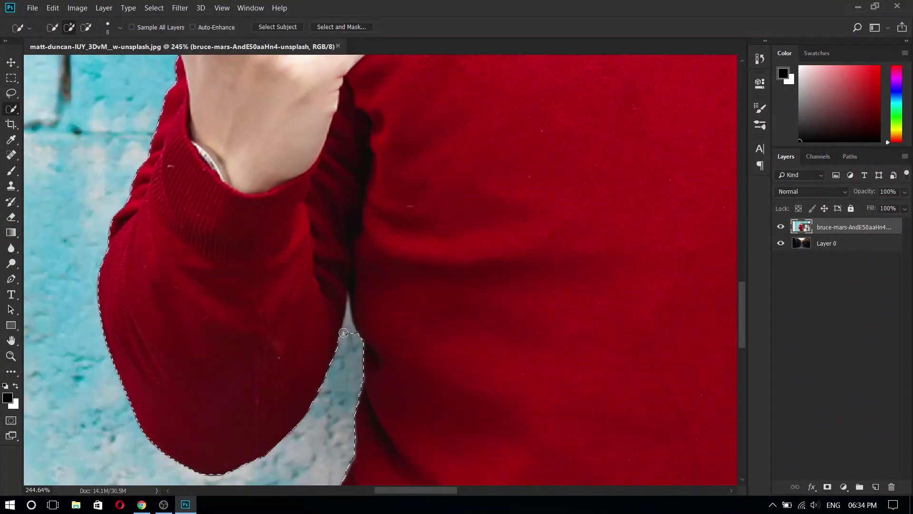
pyautogui.press('alt')
pyautogui.keyDown('alt'); pyautogui.click(349, 335); pyautogui.keyUp('alt')
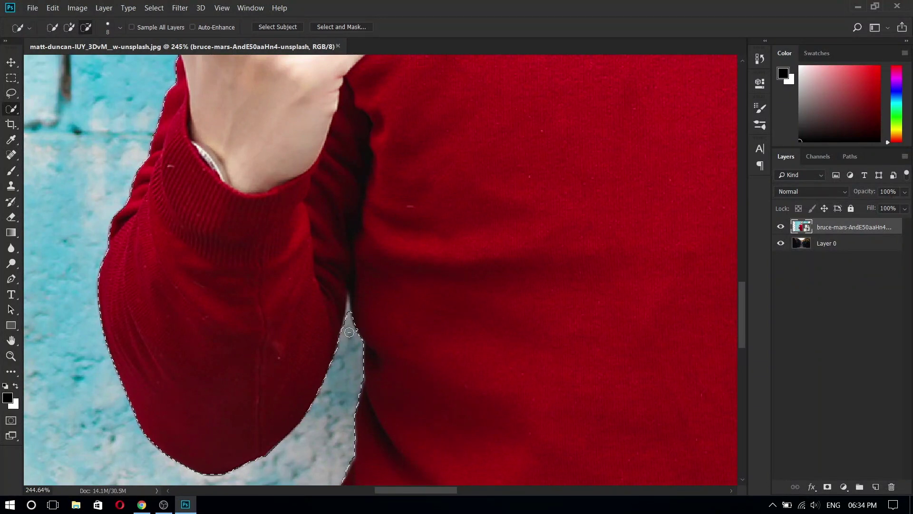
pyautogui.scroll(-3, 488, 288)
pyautogui.scroll(-2, 489, 287)
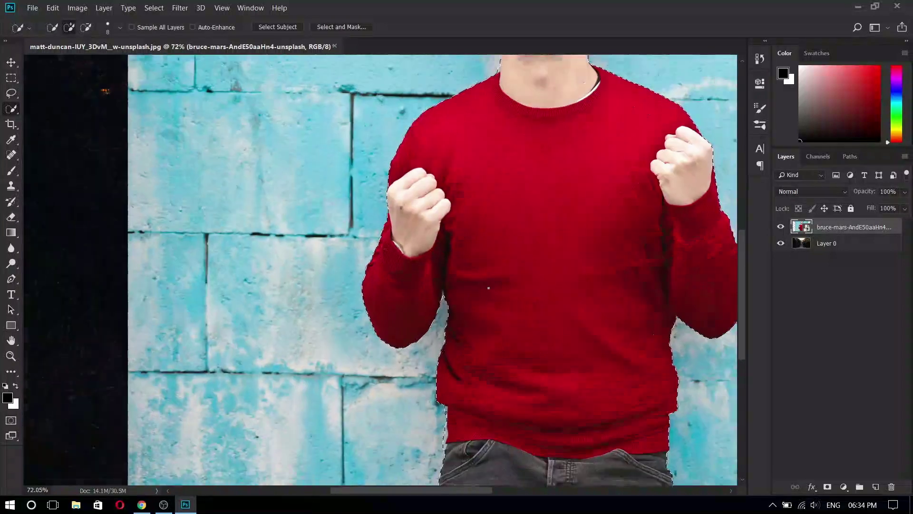
pyautogui.scroll(-1, 489, 288)
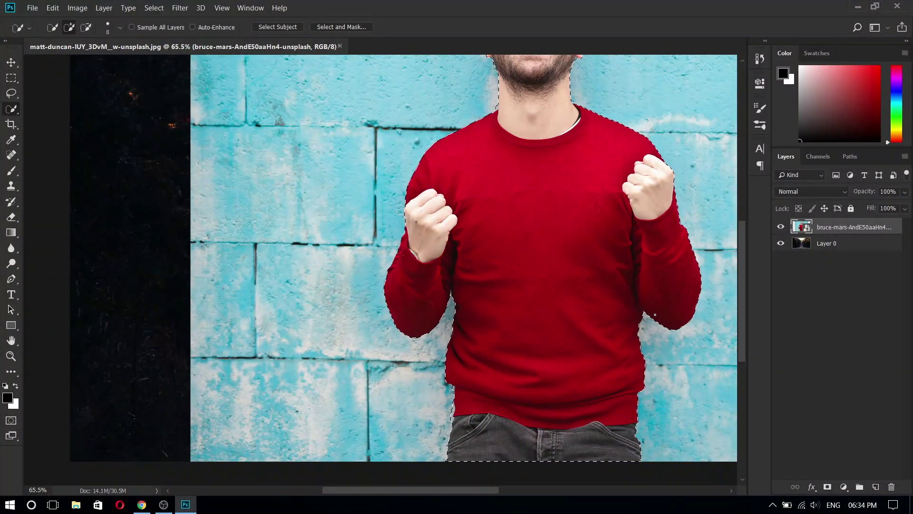
pyautogui.scroll(-1, 653, 313)
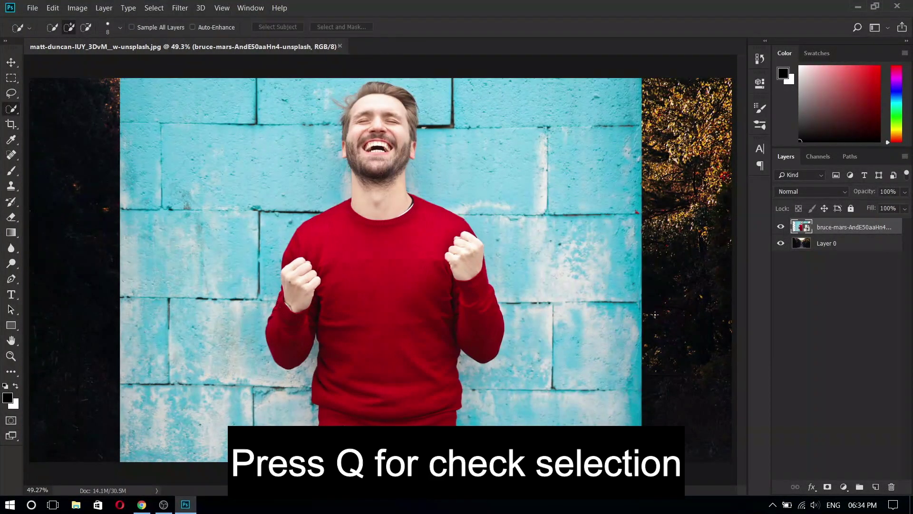
# Check in Quick Mask, remove the wall by the sweater hem, and add a layer mask.
pyautogui.press('q')
pyautogui.press('q')
pyautogui.press('q')
pyautogui.press('q')
pyautogui.scroll(4, 286, 362)
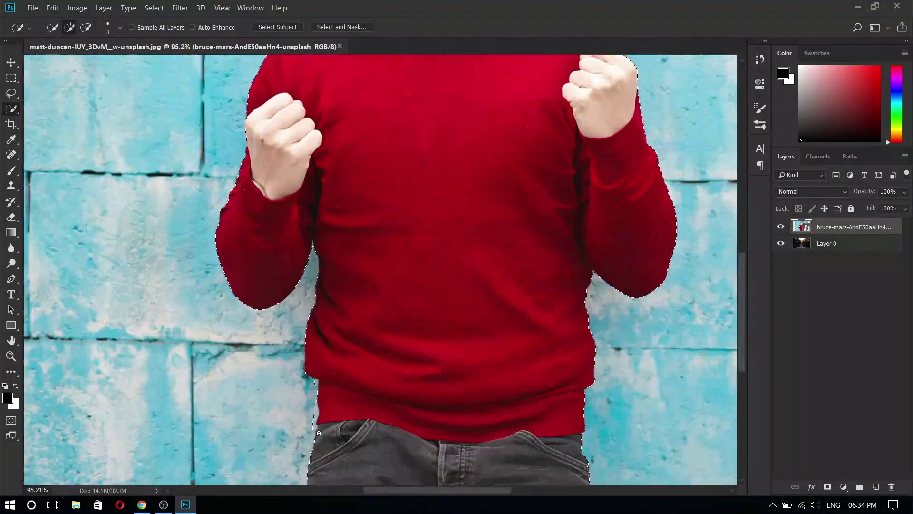
pyautogui.scroll(4, 286, 362)
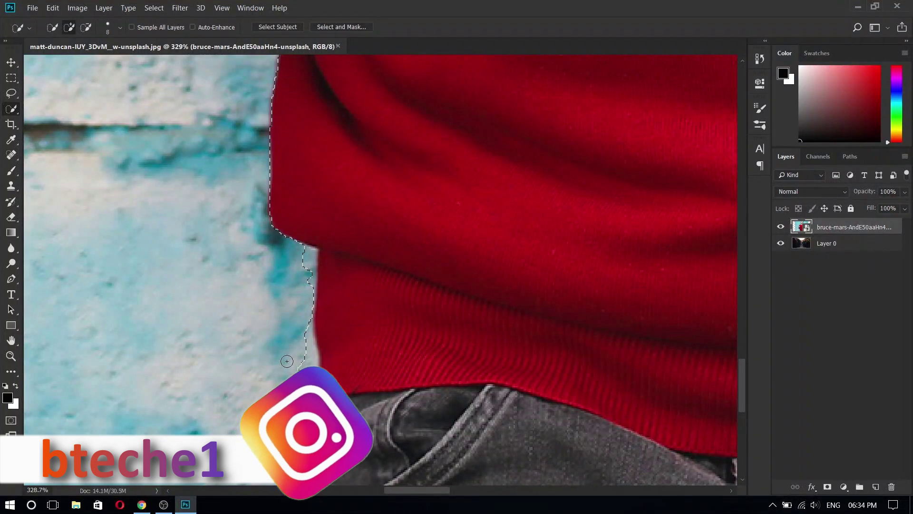
pyautogui.moveTo(315, 352); pyautogui.dragTo(303, 386)
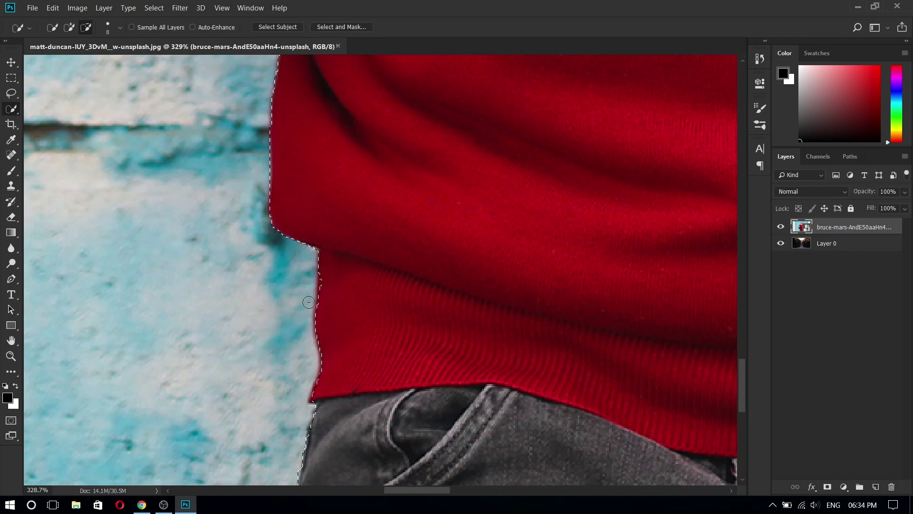
pyautogui.scroll(-3, 309, 302)
pyautogui.scroll(-3, 308, 302)
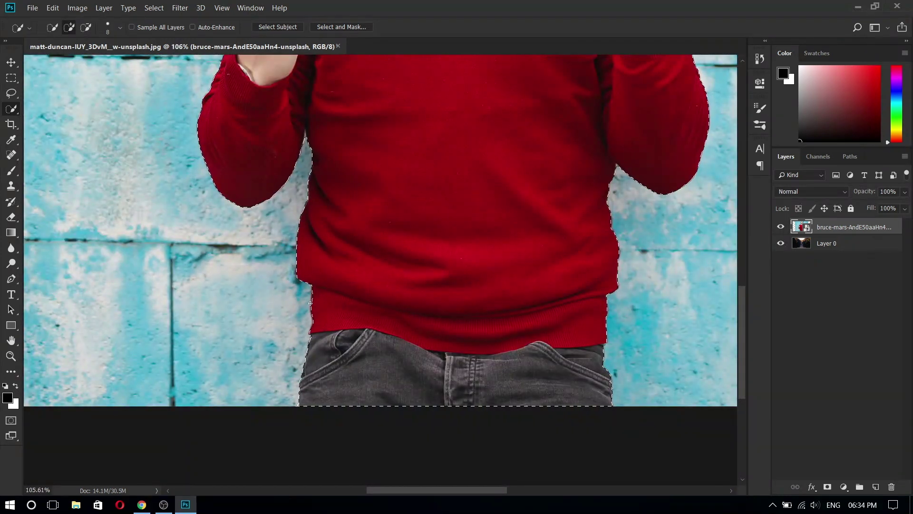
pyautogui.scroll(-3, 310, 303)
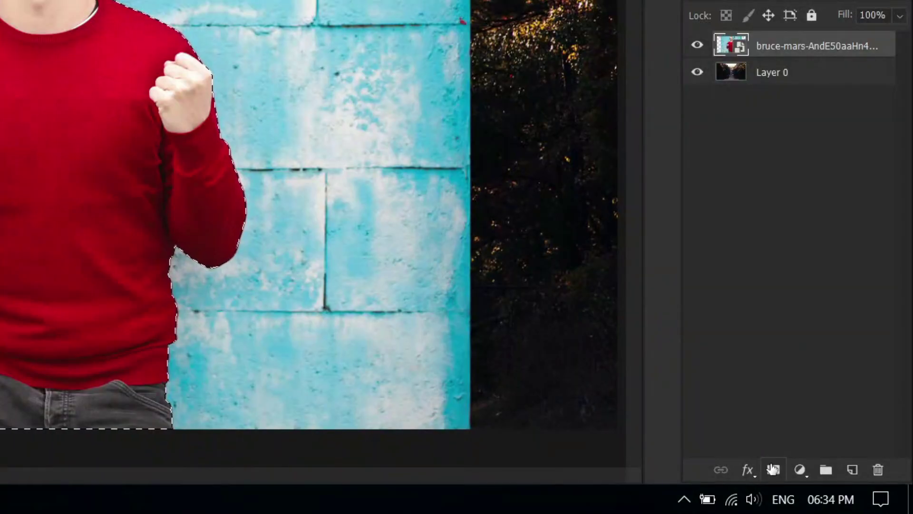
pyautogui.click(828, 486)
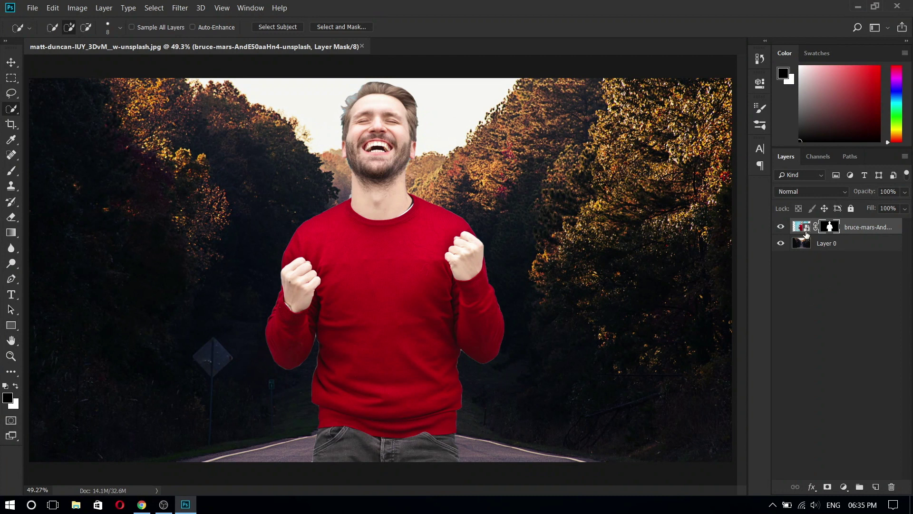
# Target the man's layer pixels and paint a Quick Selection over the red sweater.
pyautogui.click(804, 229)
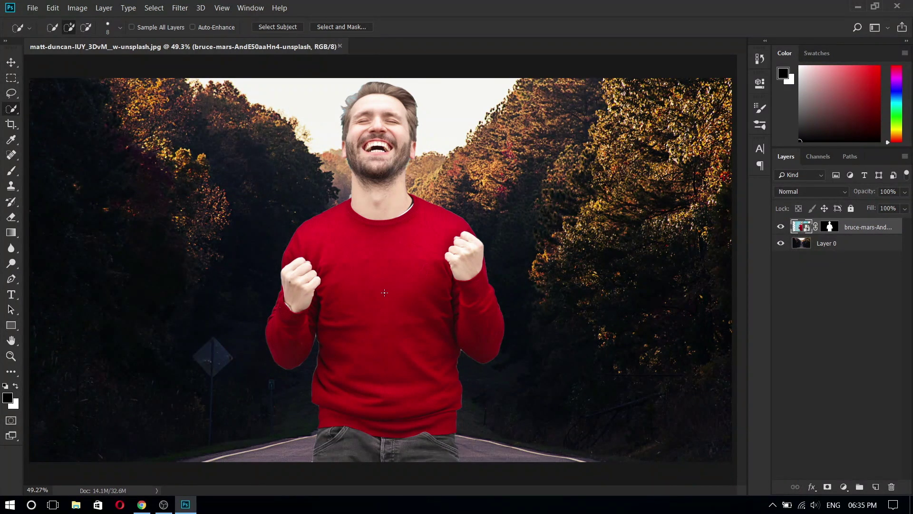
pyautogui.moveTo(352, 261)
pyautogui.mouseDown()
pyautogui.moveTo(339, 244)
pyautogui.moveTo(356, 322)
pyautogui.mouseUp()
pyautogui.scroll(2, 295, 330)
pyautogui.scroll(5, 295, 330)
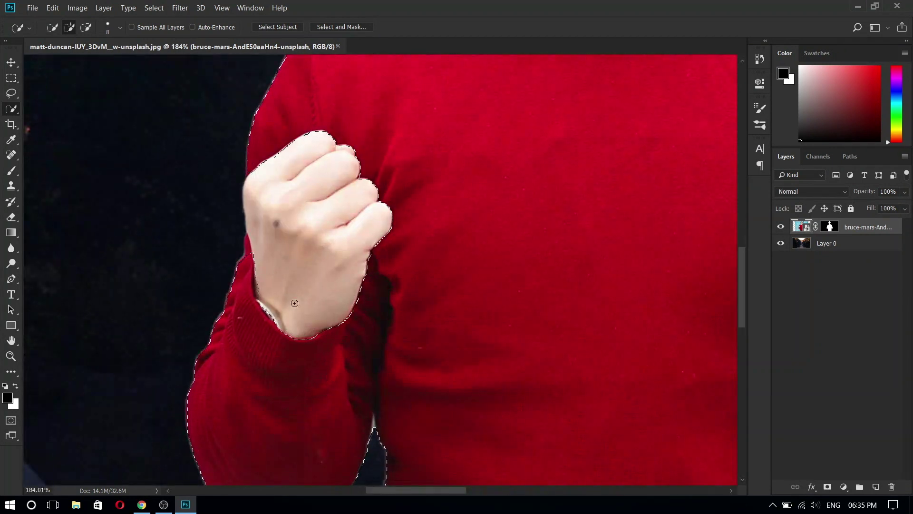
pyautogui.scroll(2, 241, 243)
pyautogui.scroll(3, 249, 234)
pyautogui.scroll(2, 261, 261)
# Trim the selection off the hands and wrists, add the missed sleeve strip, fit to window.
pyautogui.keyDown('alt'); pyautogui.click(266, 270); pyautogui.keyUp('alt')
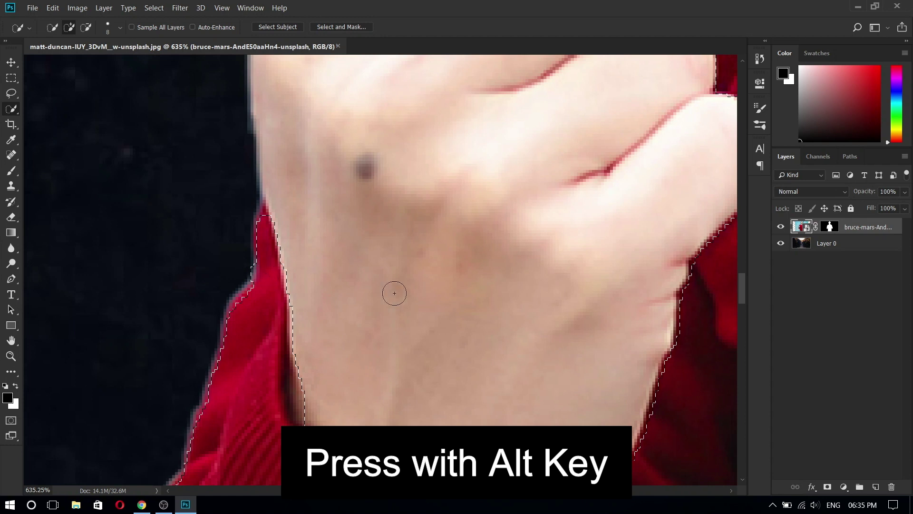
pyautogui.scroll(-3, 394, 293)
pyautogui.scroll(-2, 590, 223)
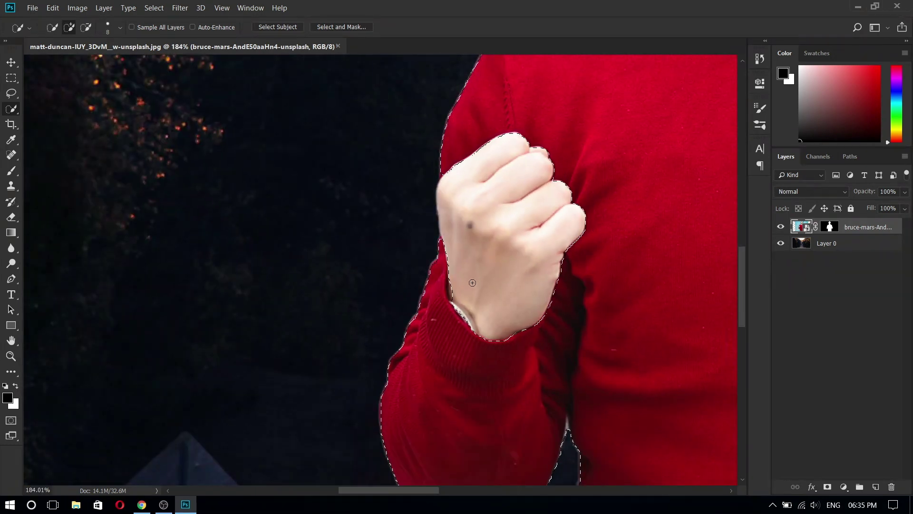
pyautogui.scroll(2, 472, 283)
pyautogui.scroll(3, 471, 279)
pyautogui.moveTo(387, 318); pyautogui.dragTo(385, 303)
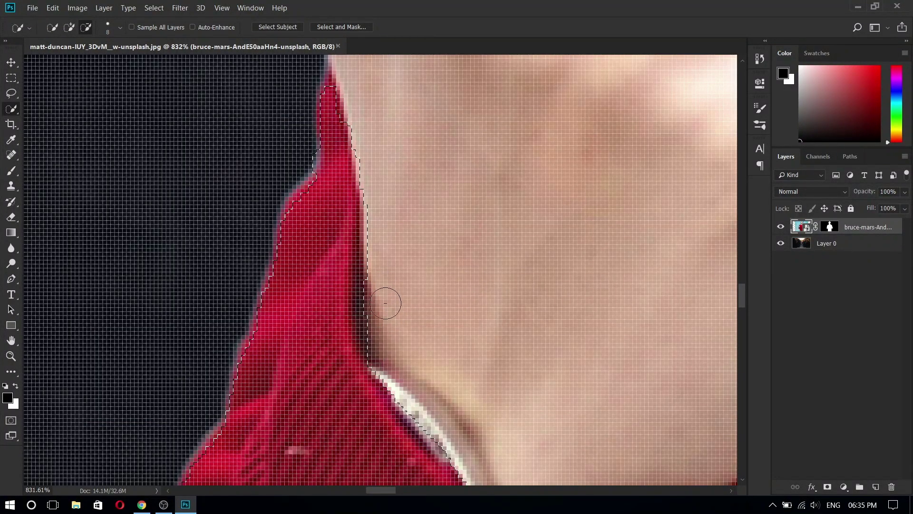
pyautogui.click(391, 340)
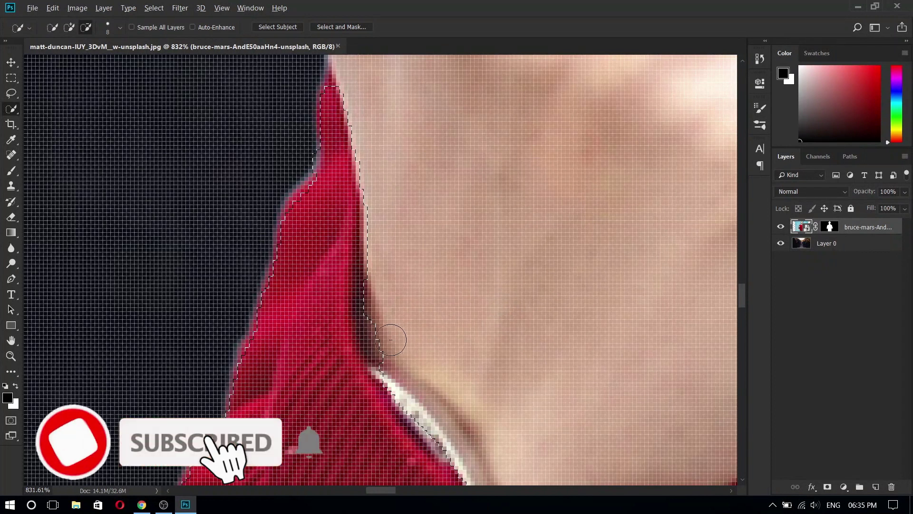
pyautogui.scroll(-2, 391, 339)
pyautogui.scroll(-2, 491, 314)
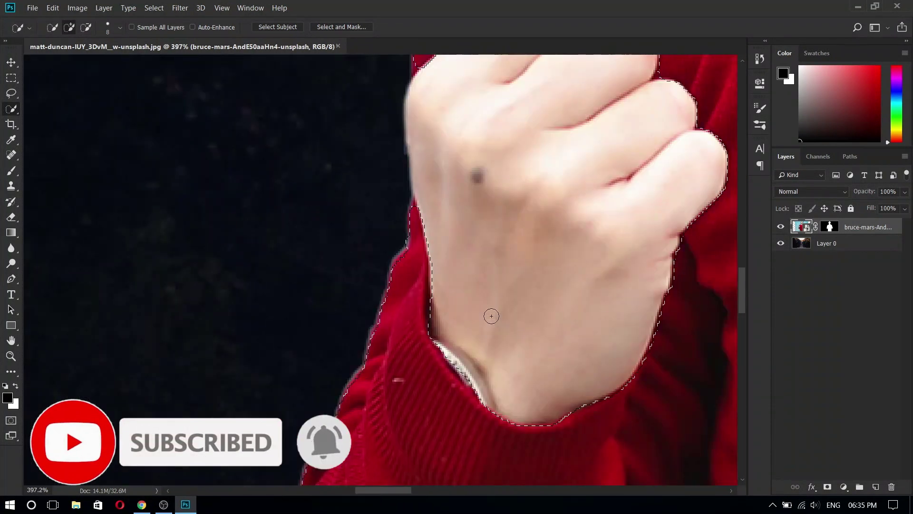
pyautogui.hotkey('ctrl', '0')
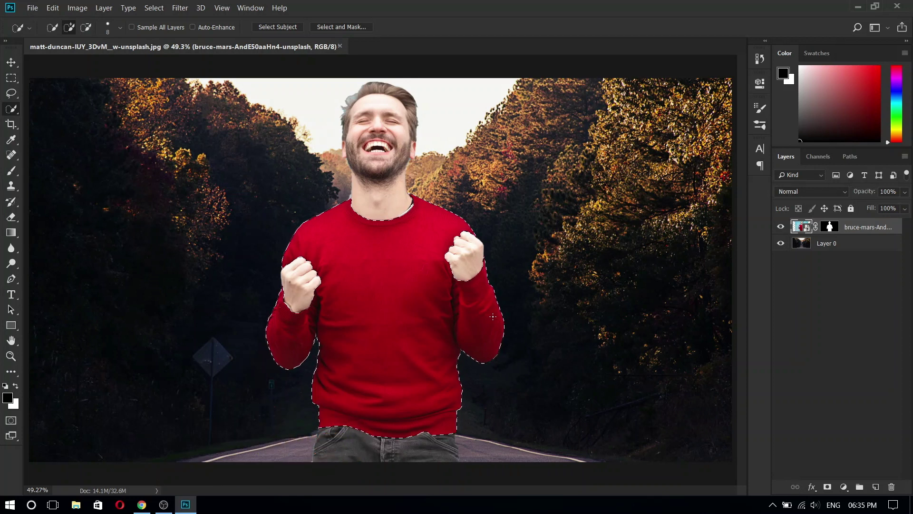
# Fill the sweater area of the man's mask with black and copy the sweater to Layer 1.
pyautogui.click(831, 227)
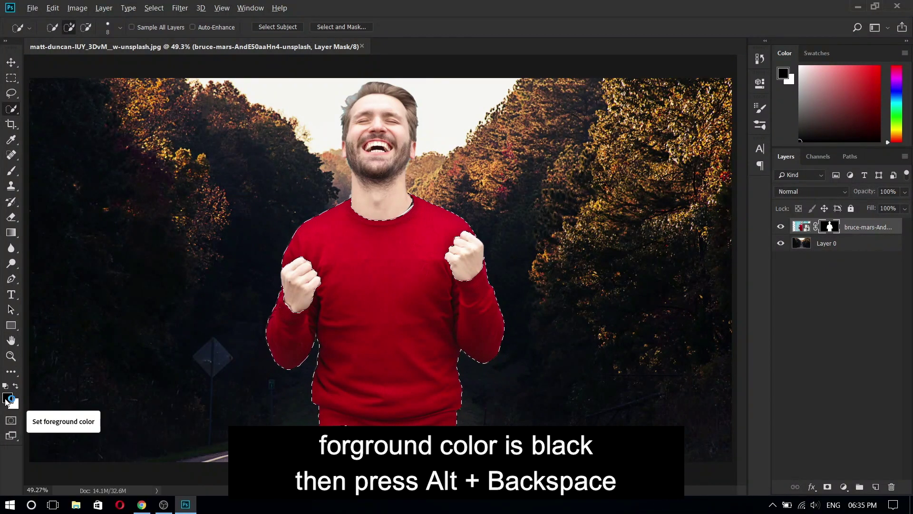
pyautogui.hotkey('alt', 'BackSpace')
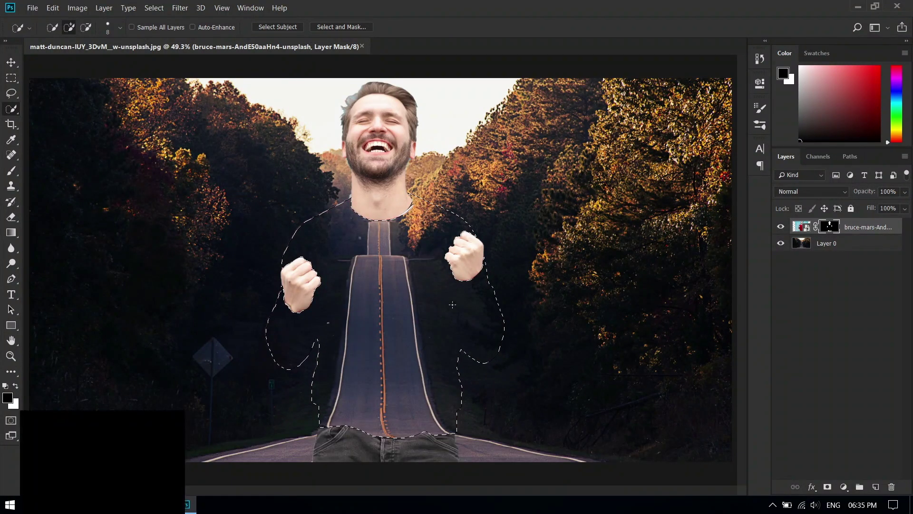
pyautogui.click(802, 227)
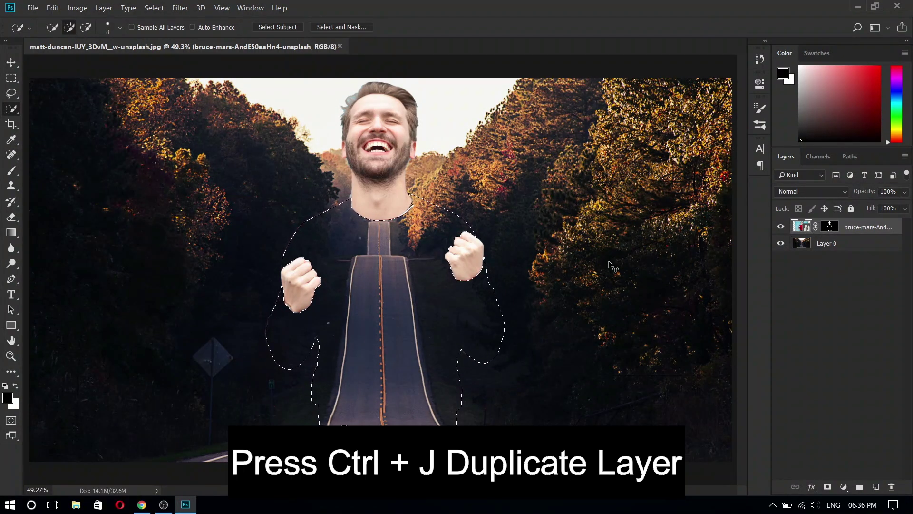
pyautogui.hotkey('ctrl', 'j')
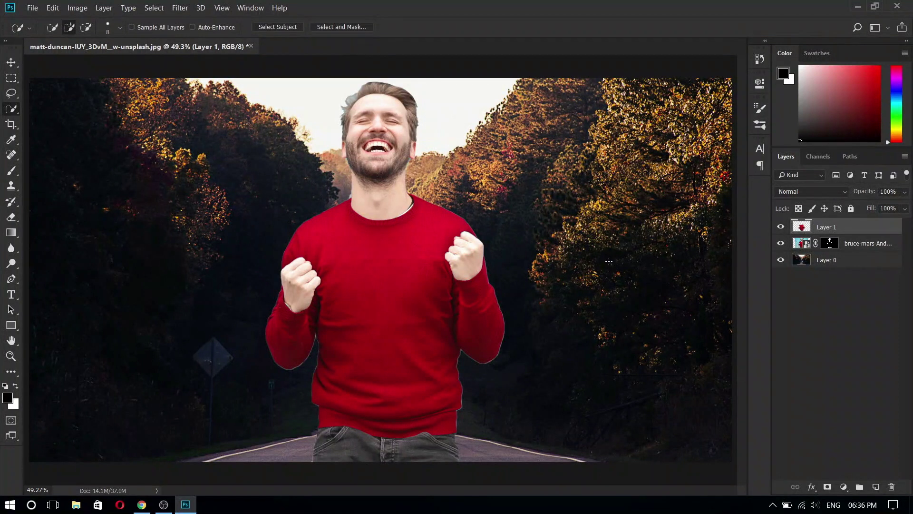
# Hide the sweater copy on Layer 1 and target the man's layer mask for painting.
pyautogui.click(781, 243)
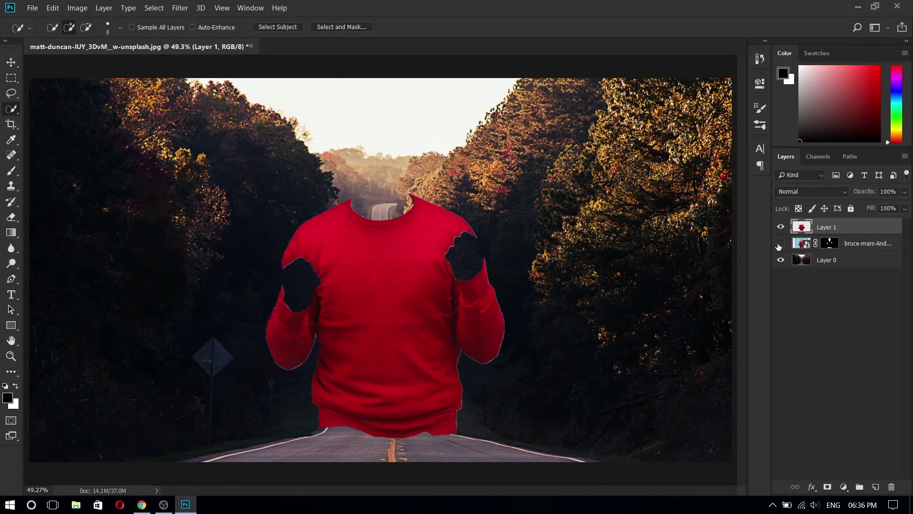
pyautogui.click(780, 243)
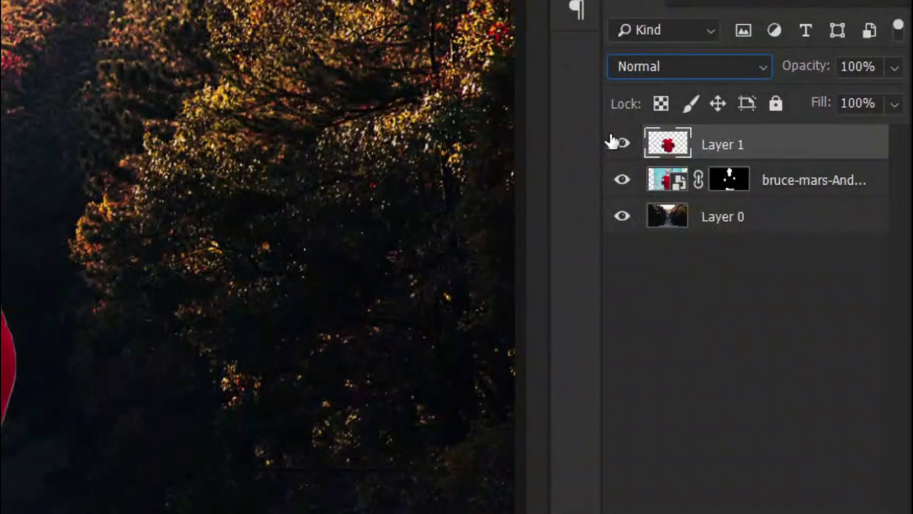
pyautogui.click(614, 142)
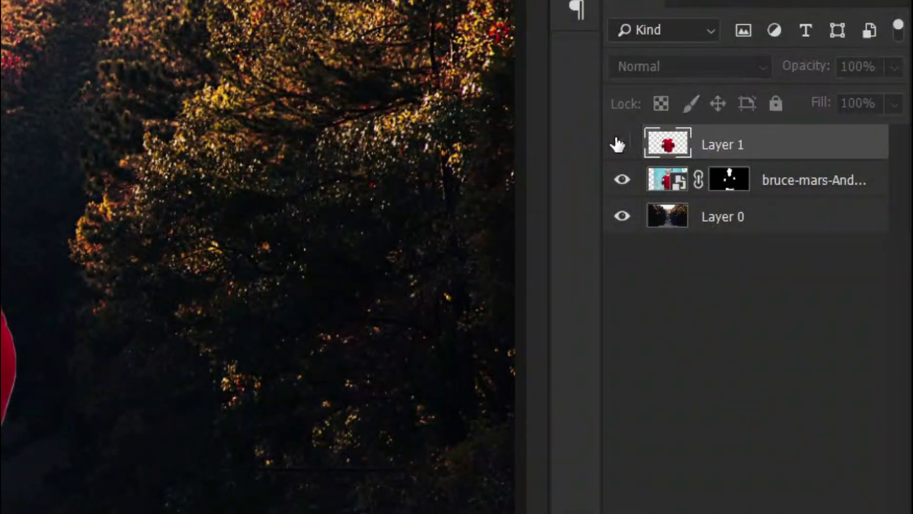
pyautogui.click(730, 189)
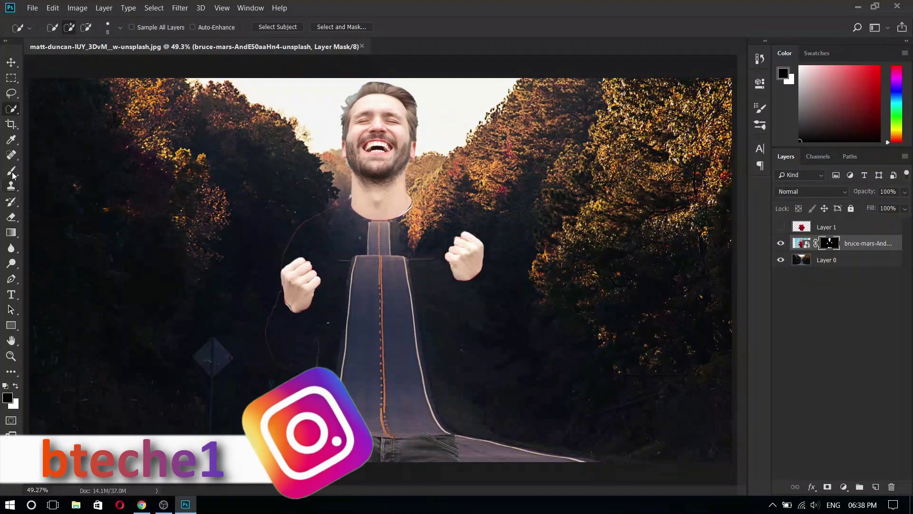
pyautogui.rightClick(11, 170)
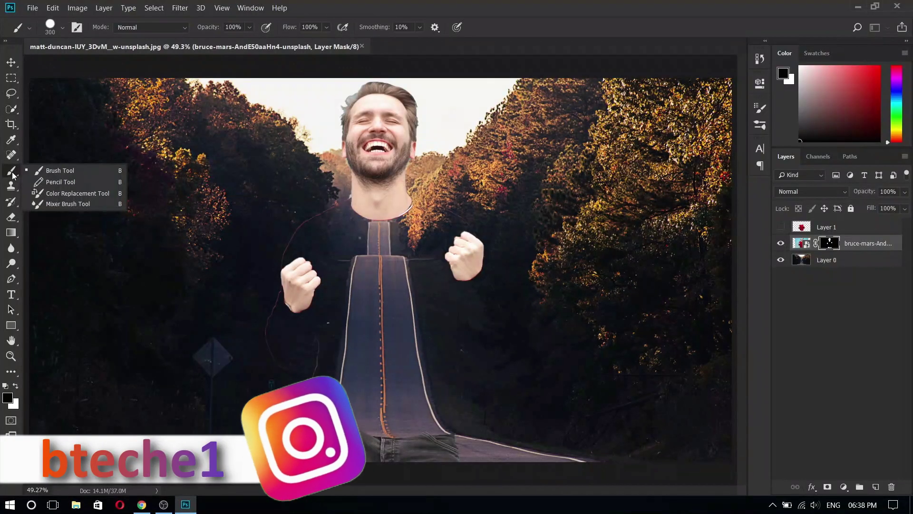
# With a smaller Brush on the mask, paint out the red outline along the left shoulder.
pyautogui.click(53, 172)
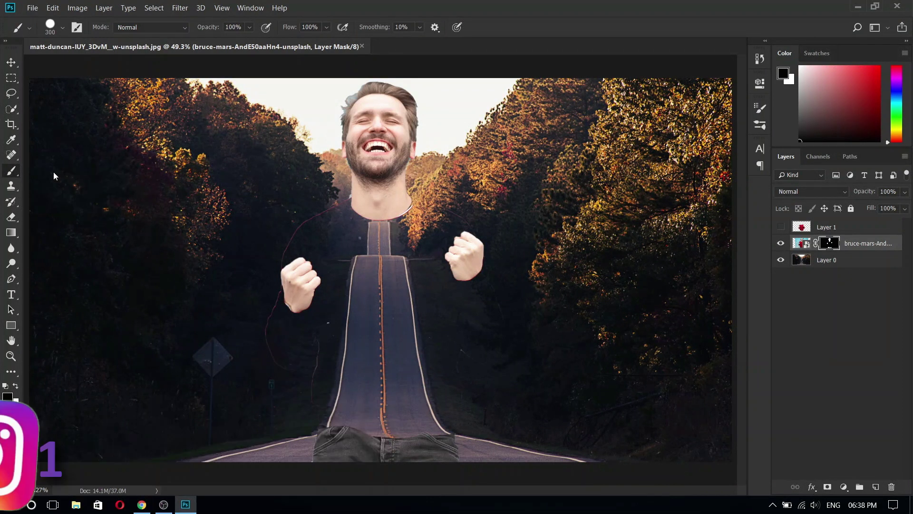
pyautogui.click(63, 28)
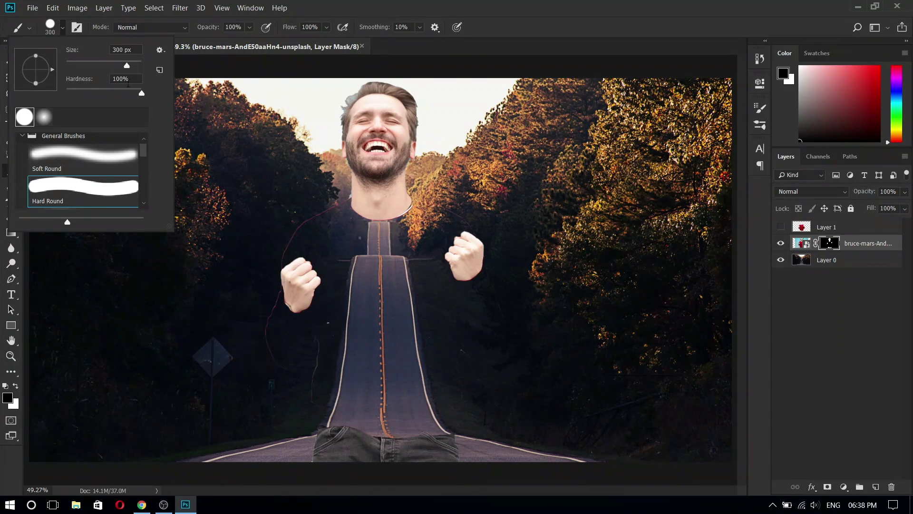
pyautogui.click(65, 33)
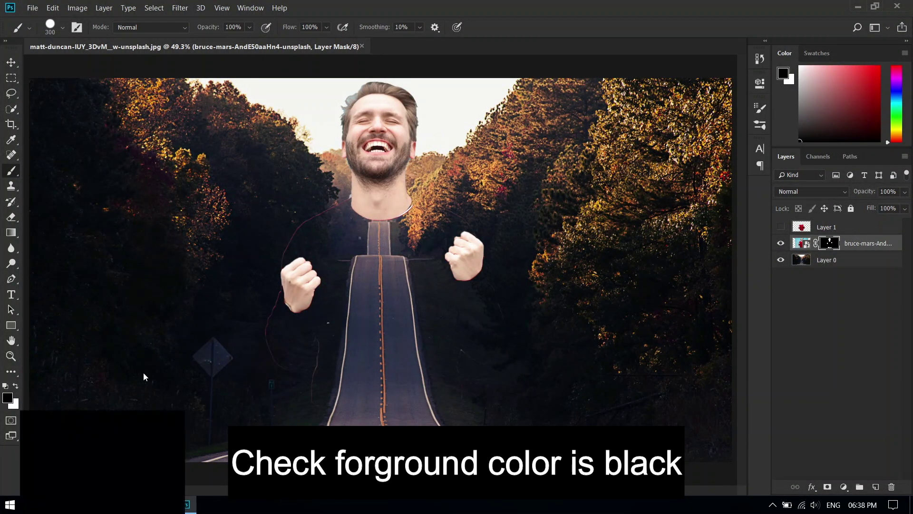
pyautogui.scroll(3, 287, 235)
pyautogui.scroll(1, 287, 235)
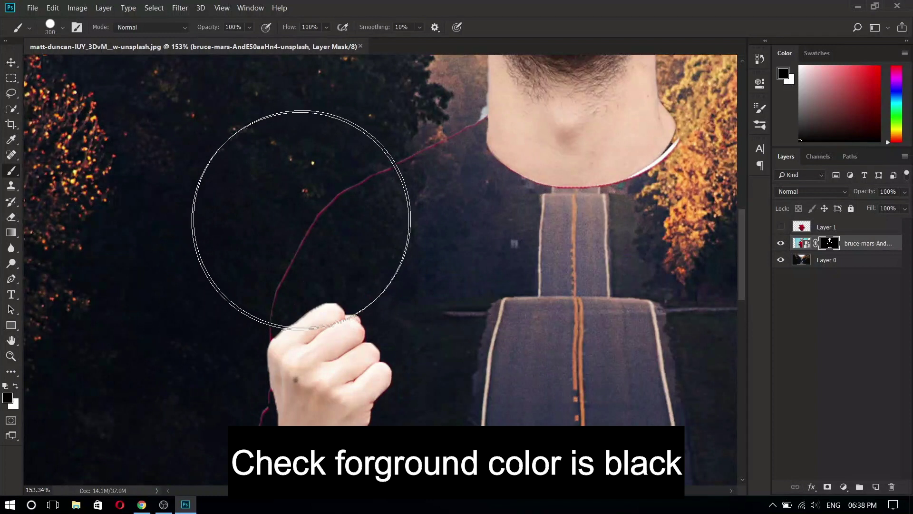
pyautogui.press('[')
pyautogui.press('[')
pyautogui.press('[')
pyautogui.press('[')
pyautogui.press('[')
pyautogui.press('[')
pyautogui.moveTo(448, 123)
pyautogui.mouseDown()
pyautogui.moveTo(362, 170)
pyautogui.moveTo(284, 234)
pyautogui.moveTo(246, 310)
pyautogui.mouseUp()
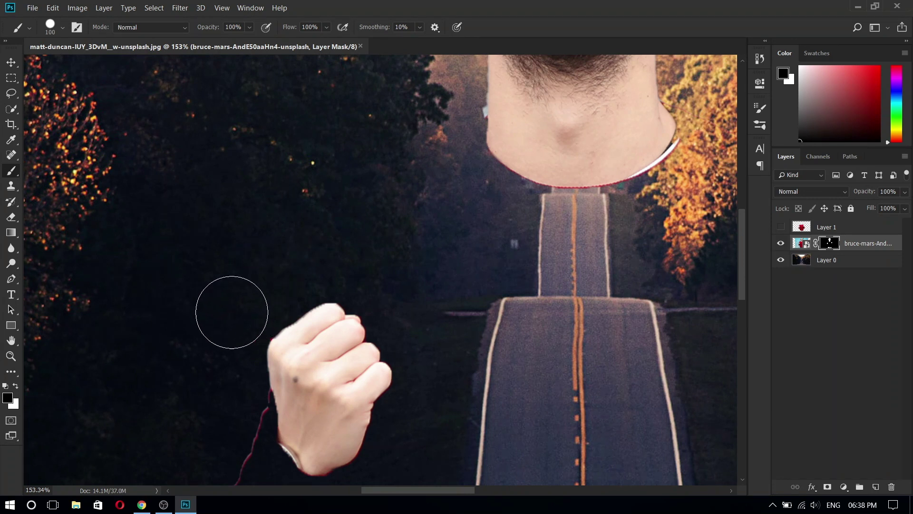
# Paint out the red fringe beside the left fist, then zoom back out.
pyautogui.scroll(2, 233, 309)
pyautogui.scroll(2, 224, 302)
pyautogui.scroll(2, 247, 299)
pyautogui.scroll(1, 243, 310)
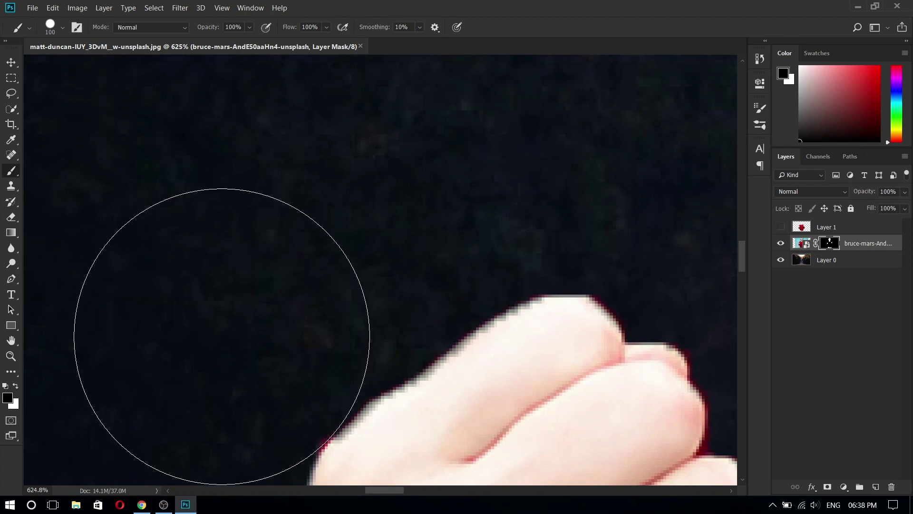
pyautogui.scroll(-3, 205, 304)
pyautogui.scroll(-3, 198, 283)
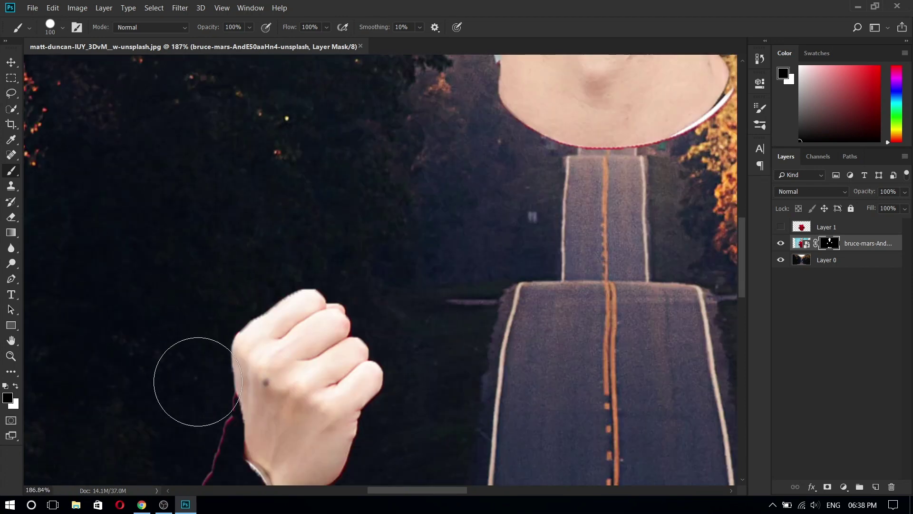
pyautogui.scroll(1, 189, 397)
pyautogui.scroll(1, 188, 404)
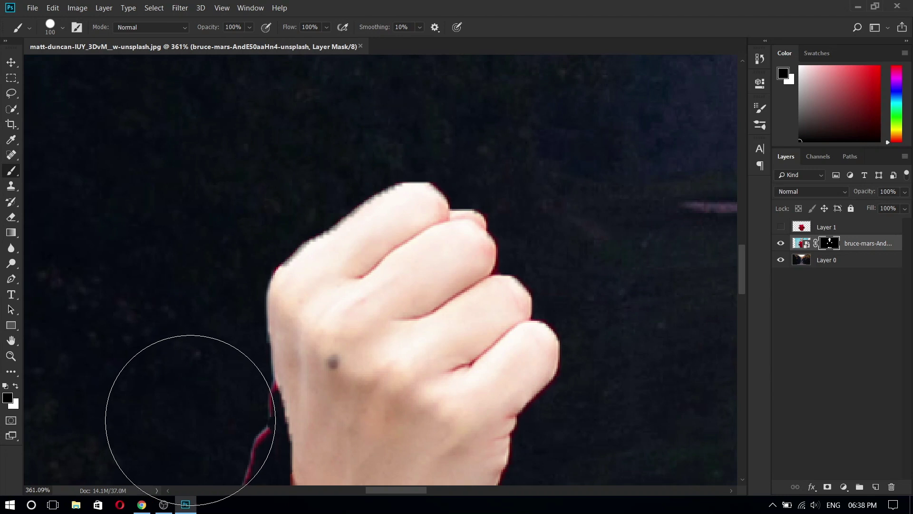
pyautogui.moveTo(190, 420); pyautogui.dragTo(193, 416)
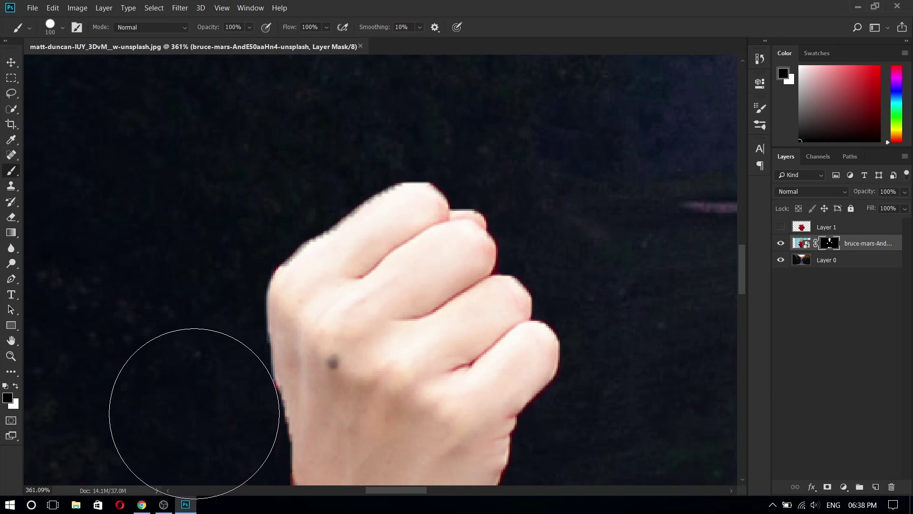
pyautogui.scroll(-1, 351, 330)
pyautogui.scroll(-1, 344, 383)
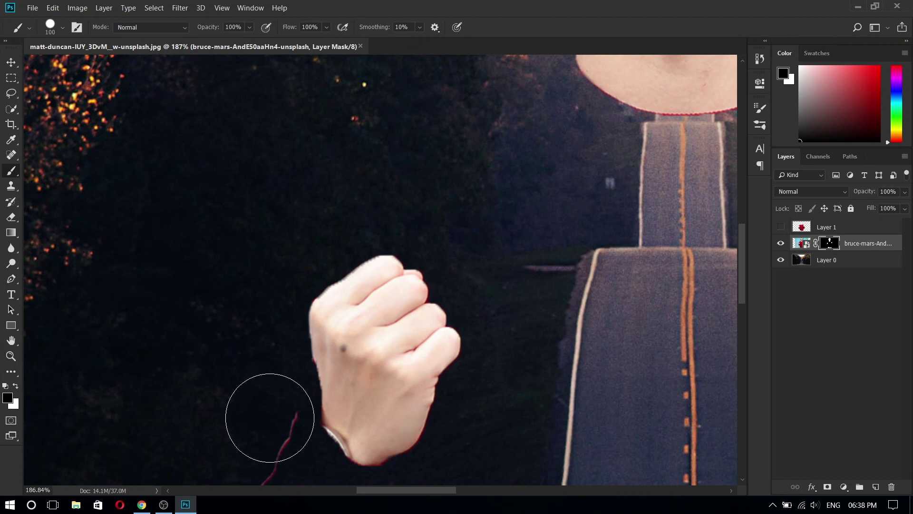
pyautogui.scroll(1, 259, 377)
pyautogui.scroll(1, 265, 349)
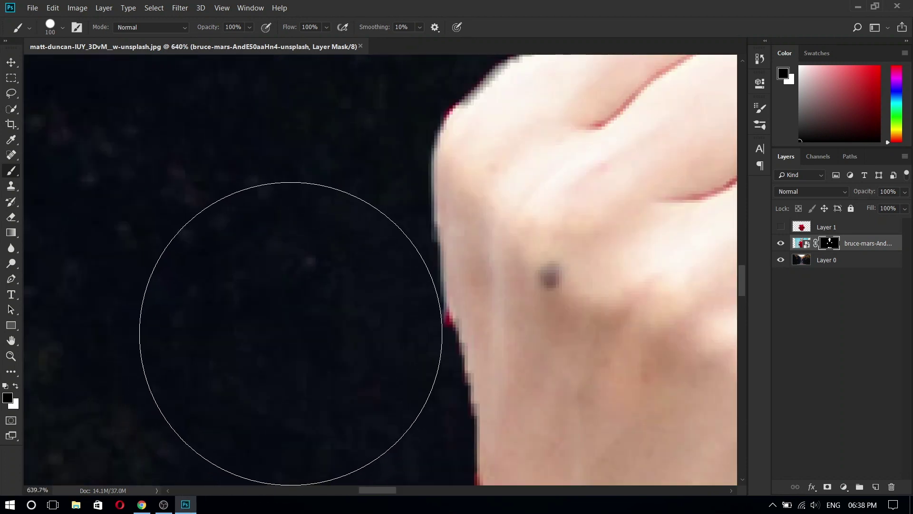
pyautogui.scroll(-1, 296, 341)
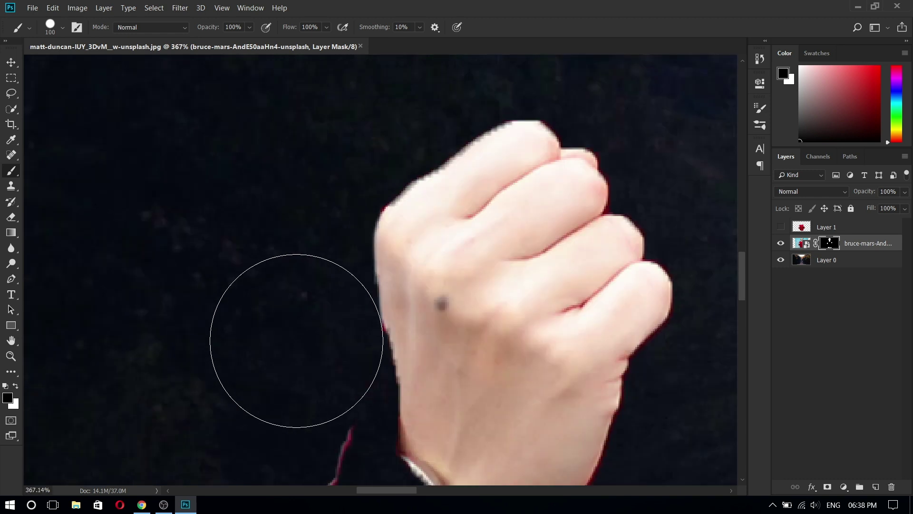
pyautogui.scroll(-1, 295, 347)
pyautogui.scroll(-1, 294, 381)
pyautogui.scroll(-1, 290, 404)
# Paint out the stray lines in the grass beside the road on the mask.
pyautogui.moveTo(306, 413)
pyautogui.mouseDown()
pyautogui.moveTo(307, 259)
pyautogui.moveTo(306, 347)
pyautogui.moveTo(344, 367)
pyautogui.moveTo(391, 332)
pyautogui.moveTo(382, 376)
pyautogui.mouseUp()
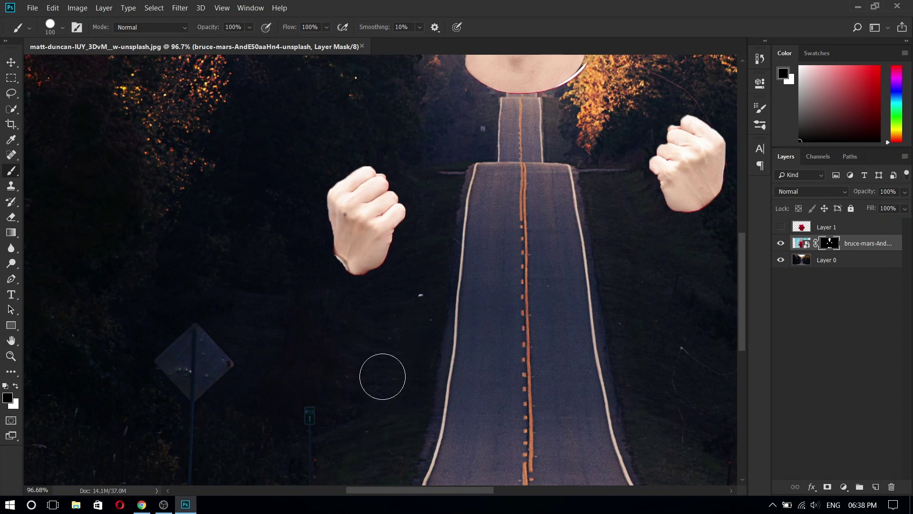
pyautogui.moveTo(483, 373)
pyautogui.mouseDown()
pyautogui.moveTo(433, 233)
pyautogui.moveTo(397, 236)
pyautogui.mouseUp()
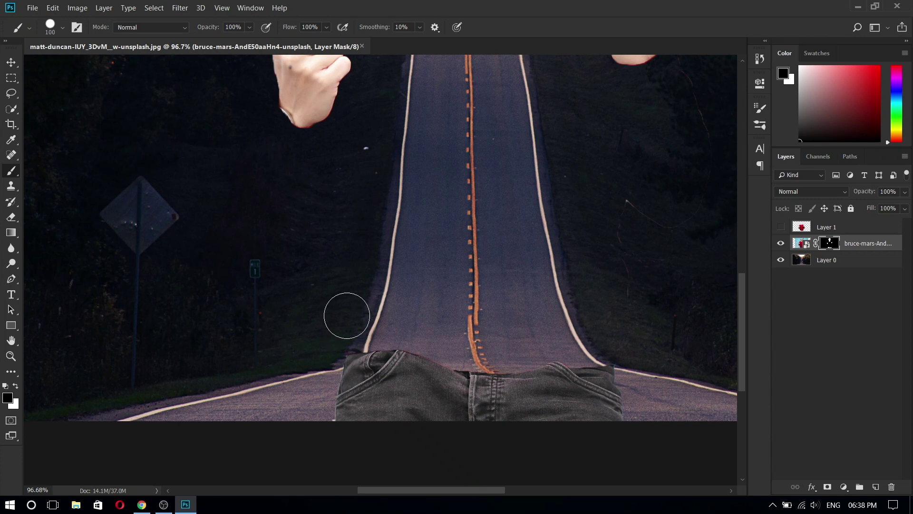
pyautogui.moveTo(344, 179); pyautogui.dragTo(381, 209)
pyautogui.moveTo(613, 332)
pyautogui.mouseDown()
pyautogui.moveTo(618, 206)
pyautogui.moveTo(686, 216)
pyautogui.moveTo(701, 144)
pyautogui.moveTo(478, 376)
pyautogui.moveTo(451, 222)
pyautogui.mouseUp()
# Paint out the stray reddish line along the fist's edge.
pyautogui.scroll(3, 478, 372)
pyautogui.scroll(3, 450, 195)
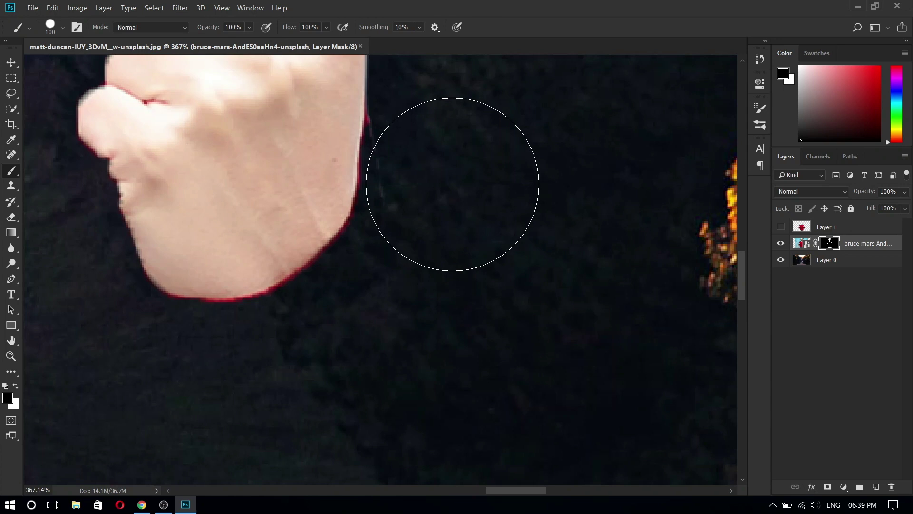
pyautogui.moveTo(461, 200); pyautogui.dragTo(451, 132)
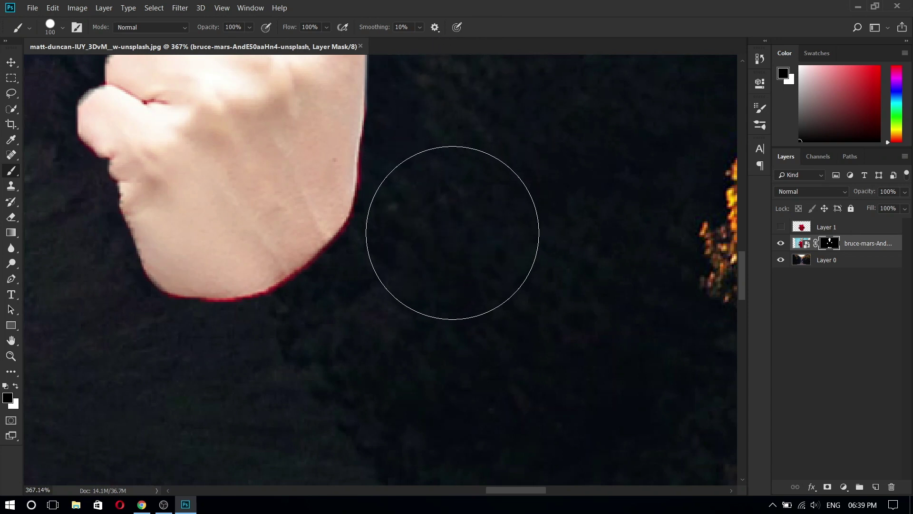
pyautogui.scroll(-3, 453, 230)
pyautogui.scroll(-2, 452, 236)
pyautogui.scroll(1, 476, 363)
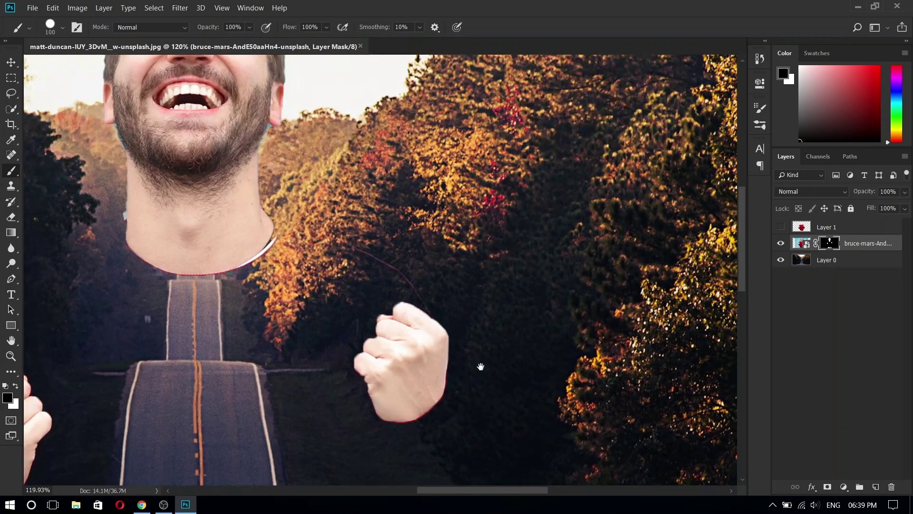
pyautogui.scroll(1, 464, 340)
pyautogui.scroll(1, 463, 339)
pyautogui.scroll(2, 464, 339)
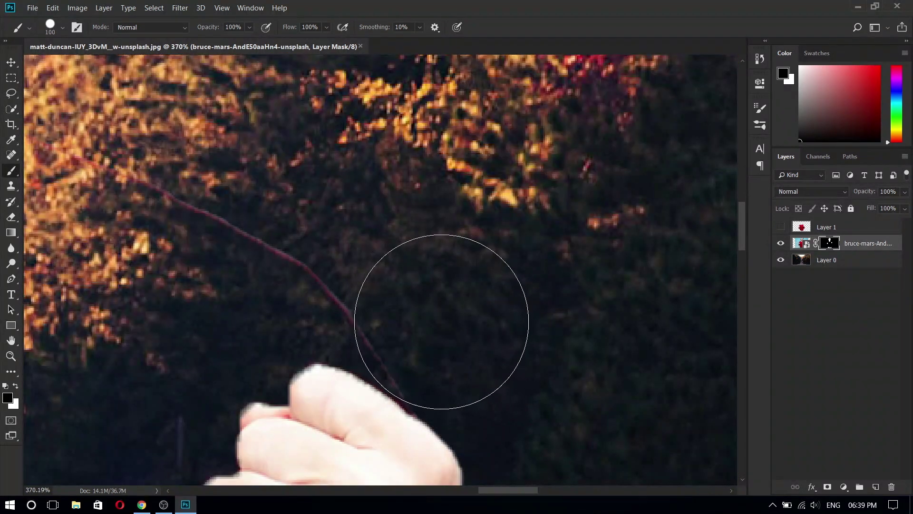
# Paint out the red hair strand above the fist on the mask.
pyautogui.click(452, 333)
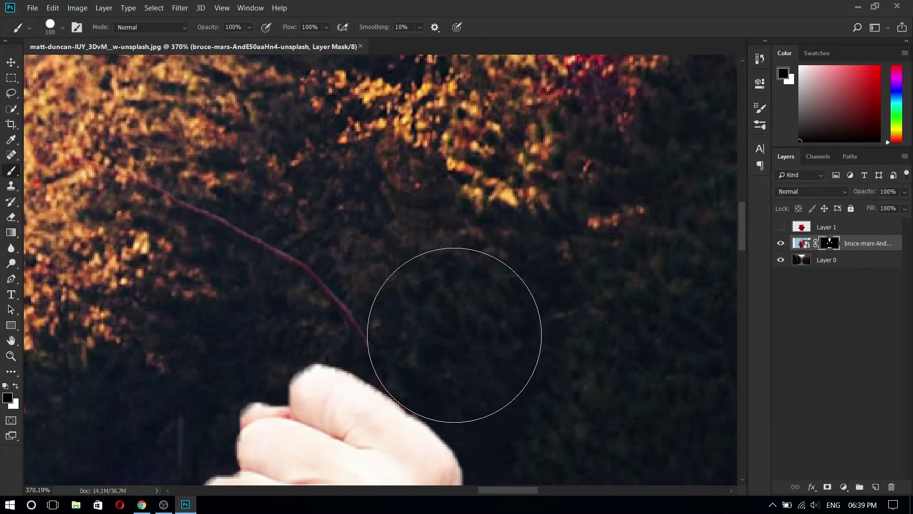
pyautogui.moveTo(425, 290); pyautogui.dragTo(194, 184)
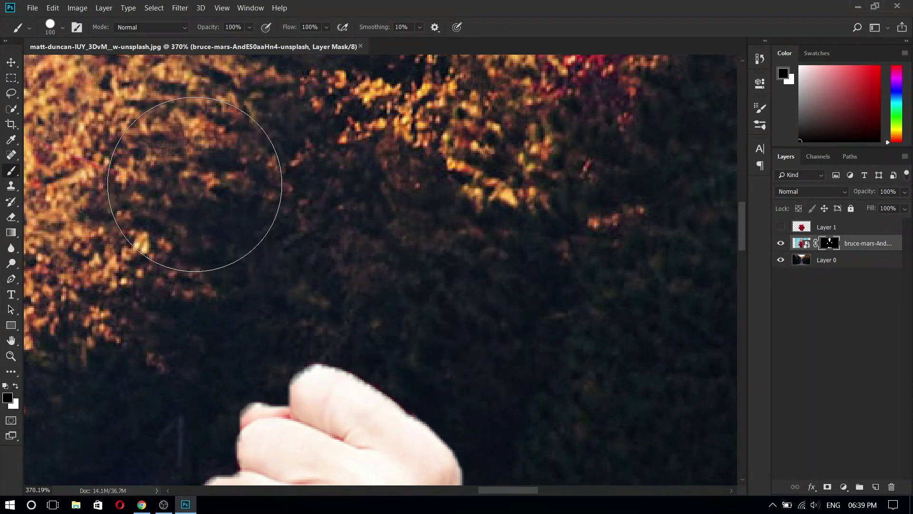
pyautogui.moveTo(257, 214); pyautogui.dragTo(388, 247)
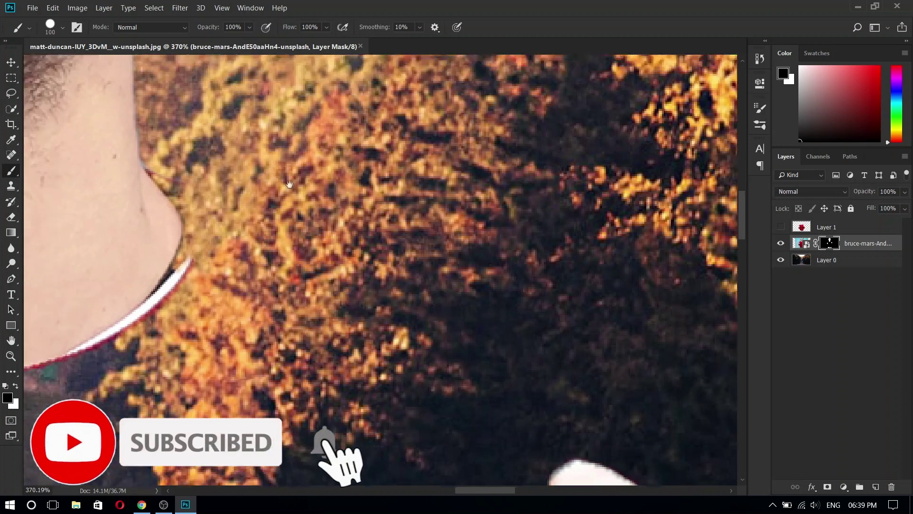
# Shrink the brush to 20 and mask out the light fringe along the neck edge.
pyautogui.moveTo(227, 148); pyautogui.dragTo(350, 203)
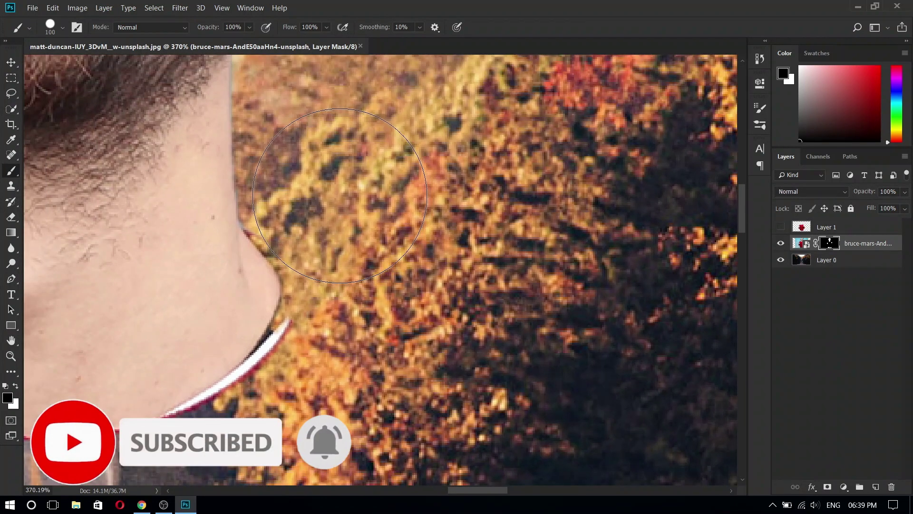
pyautogui.press('[')
pyautogui.press('[')
pyautogui.press('[')
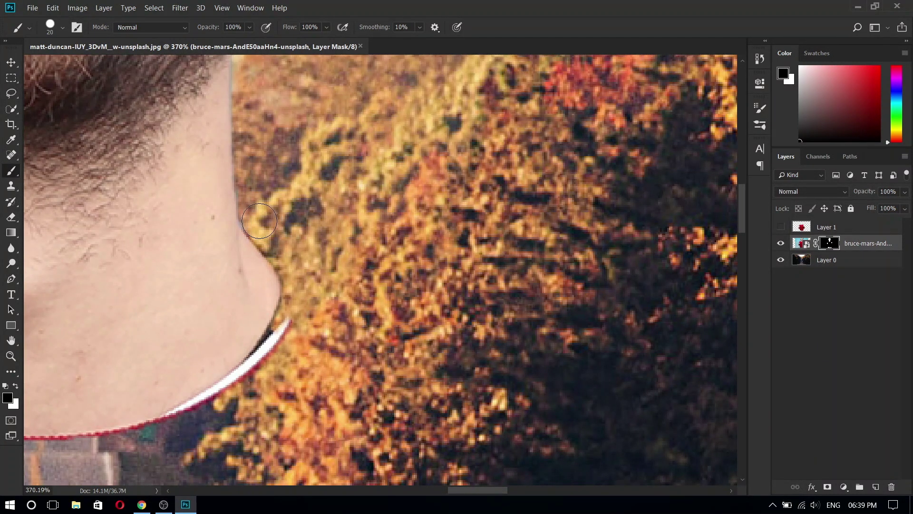
pyautogui.scroll(-3, 285, 247)
pyautogui.scroll(-2, 310, 298)
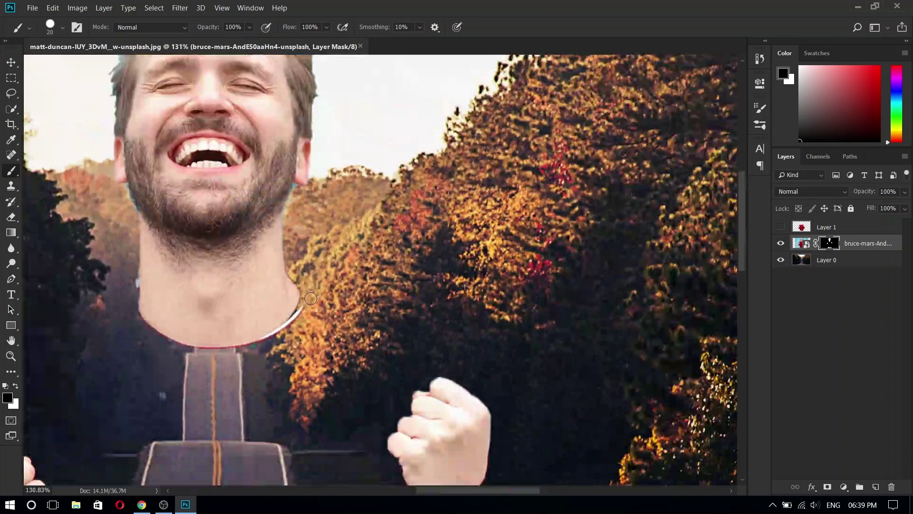
pyautogui.scroll(2, 145, 286)
pyautogui.scroll(3, 128, 285)
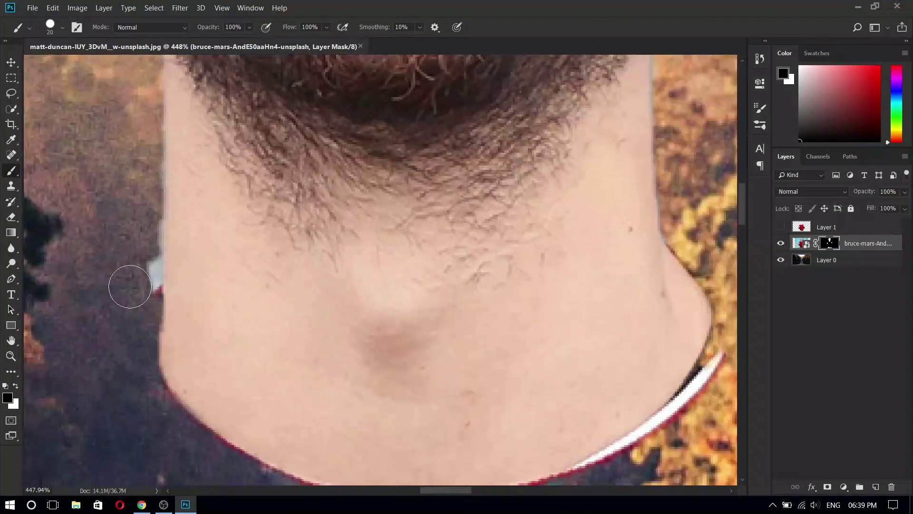
pyautogui.moveTo(137, 272)
pyautogui.mouseDown()
pyautogui.moveTo(134, 292)
pyautogui.moveTo(141, 263)
pyautogui.mouseUp()
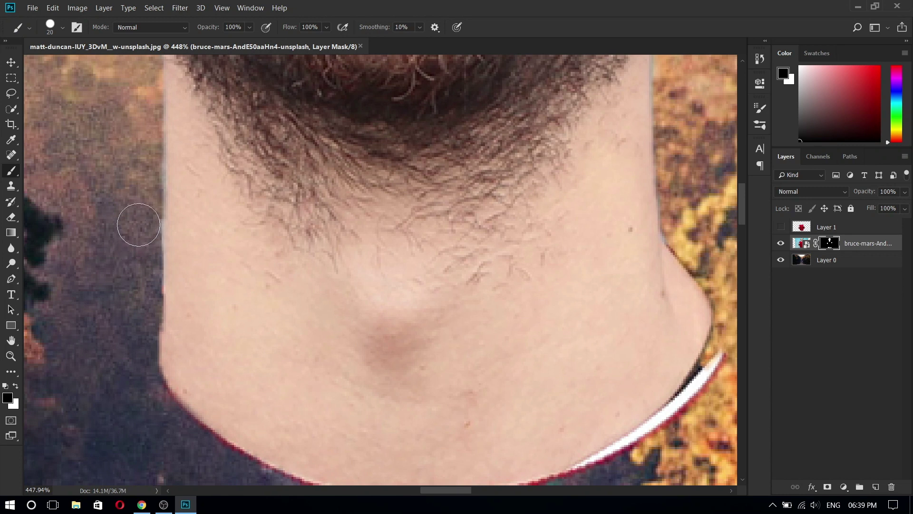
pyautogui.scroll(-1, 112, 278)
pyautogui.scroll(-4, 112, 278)
pyautogui.scroll(-1, 105, 287)
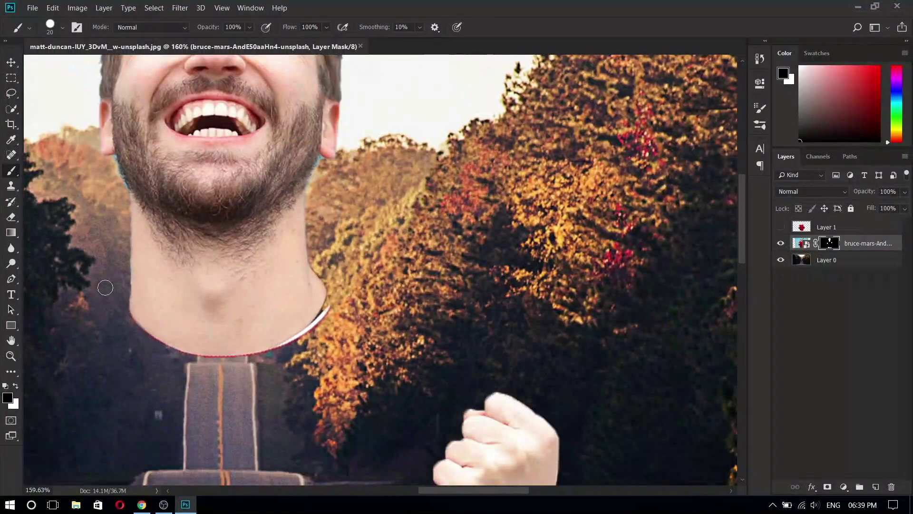
pyautogui.scroll(-2, 105, 287)
pyautogui.scroll(-2, 106, 287)
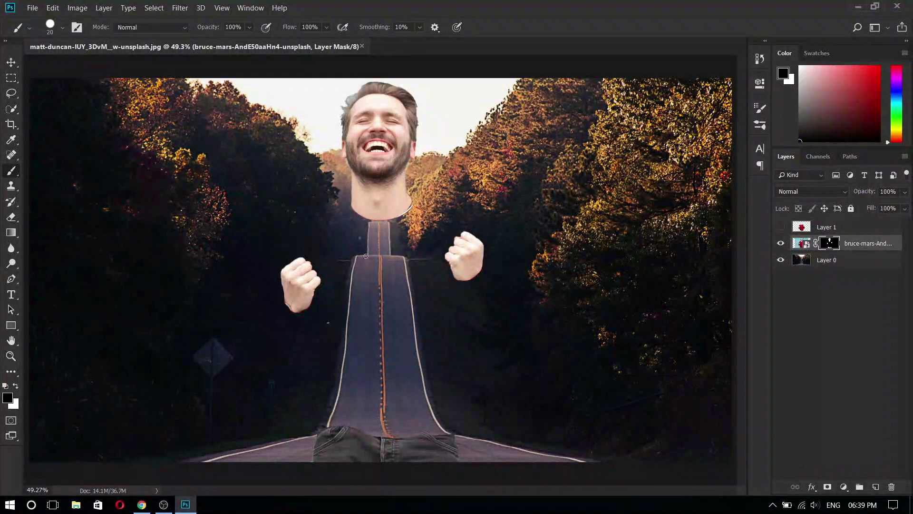
# Show Layer 1, desaturate the sweater copy to grey, and set its blend mode to Overlay.
pyautogui.click(780, 227)
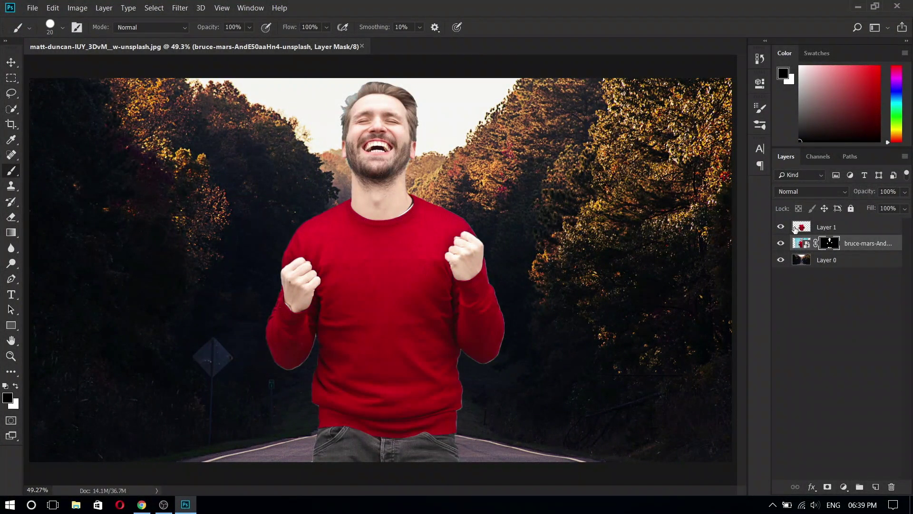
pyautogui.click(797, 230)
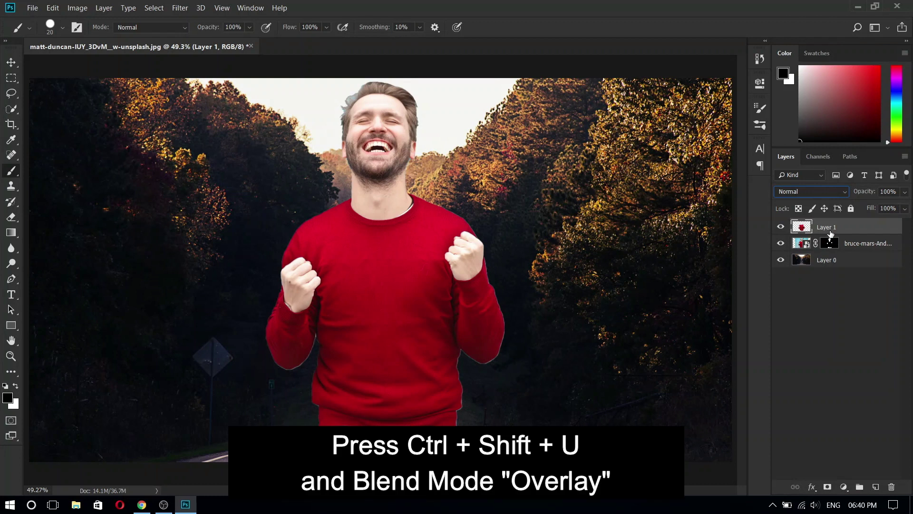
pyautogui.hotkey('ctrl', 'shift', 'u')
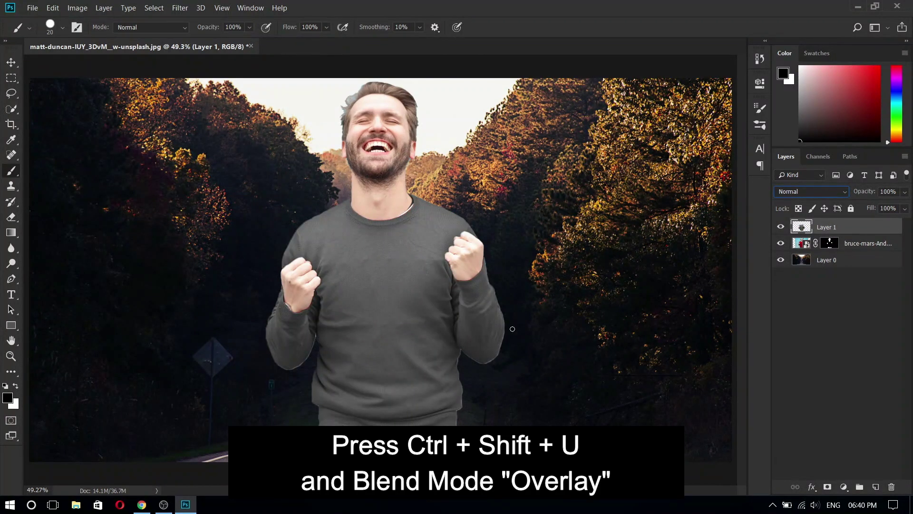
pyautogui.click(818, 195)
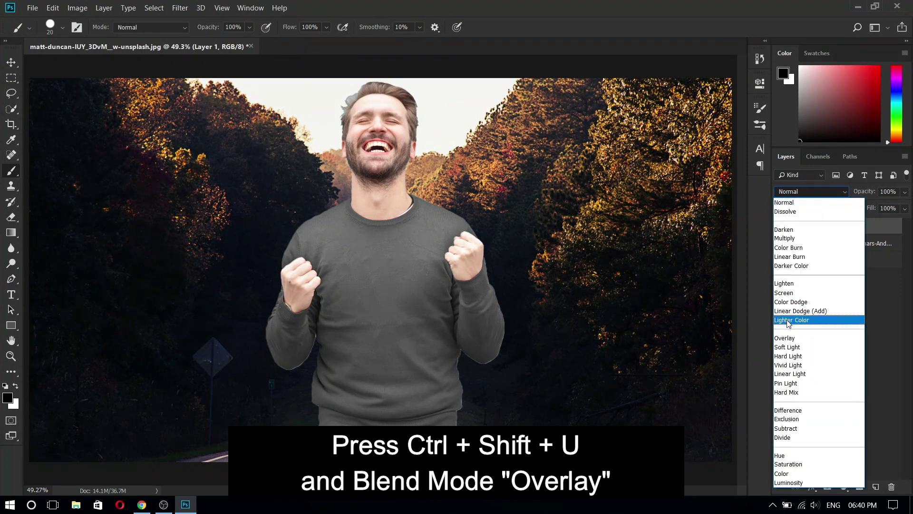
pyautogui.click(784, 337)
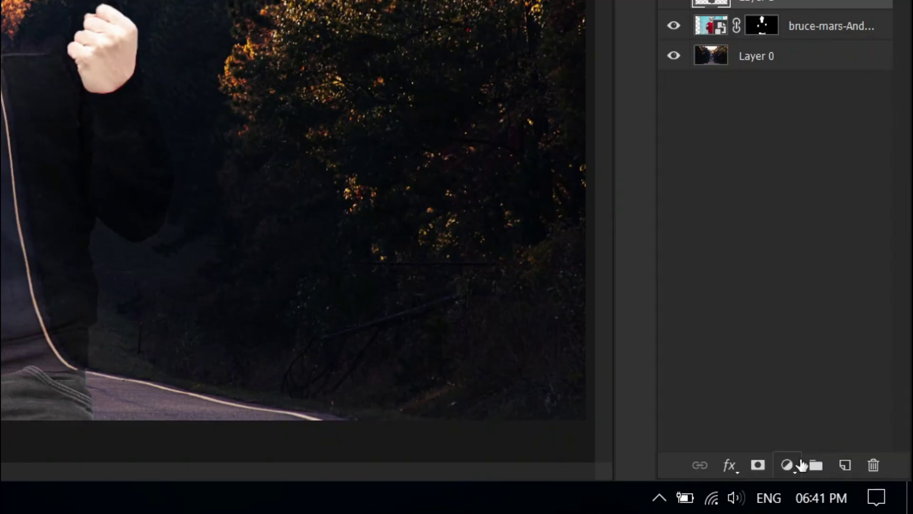
# Add a Levels adjustment layer clipped to the sweater layer.
pyautogui.click(844, 486)
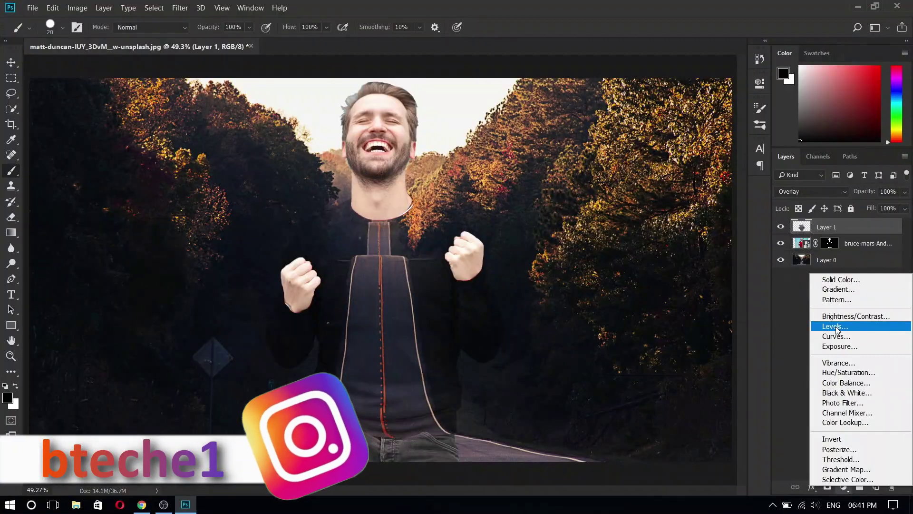
pyautogui.click(835, 326)
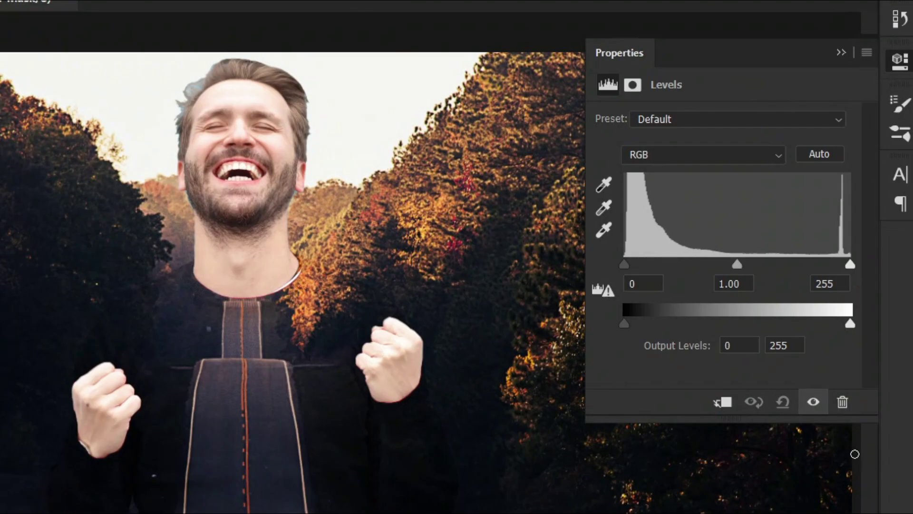
pyautogui.click(721, 404)
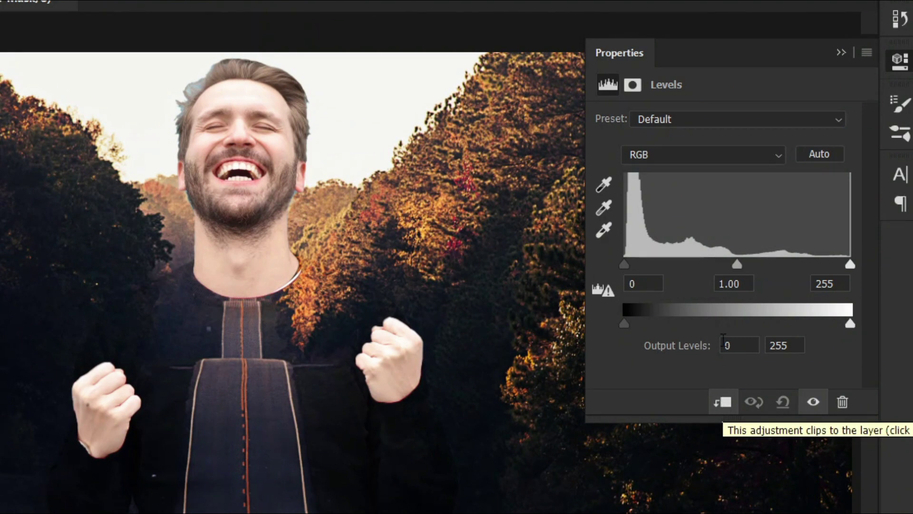
# Set the Levels midtones to 0.91 and the white point to 197.
pyautogui.moveTo(737, 262); pyautogui.dragTo(759, 264)
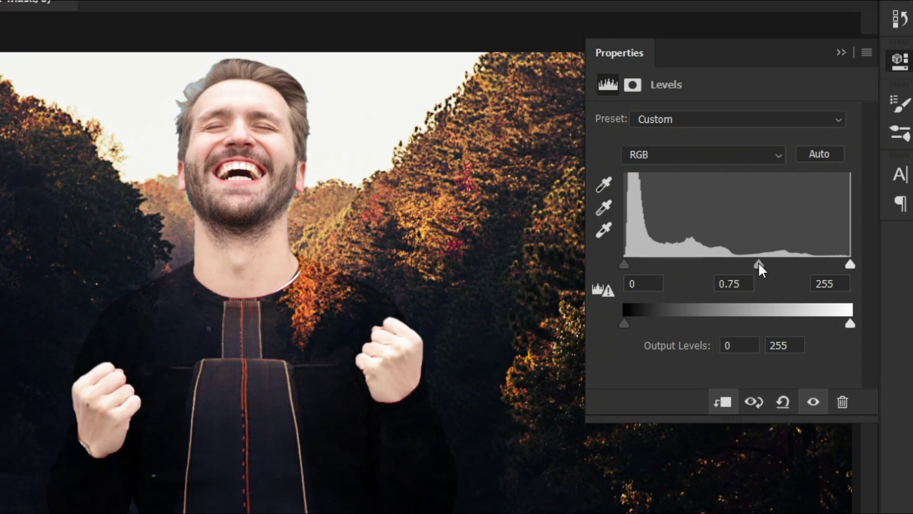
pyautogui.moveTo(853, 268); pyautogui.dragTo(792, 270)
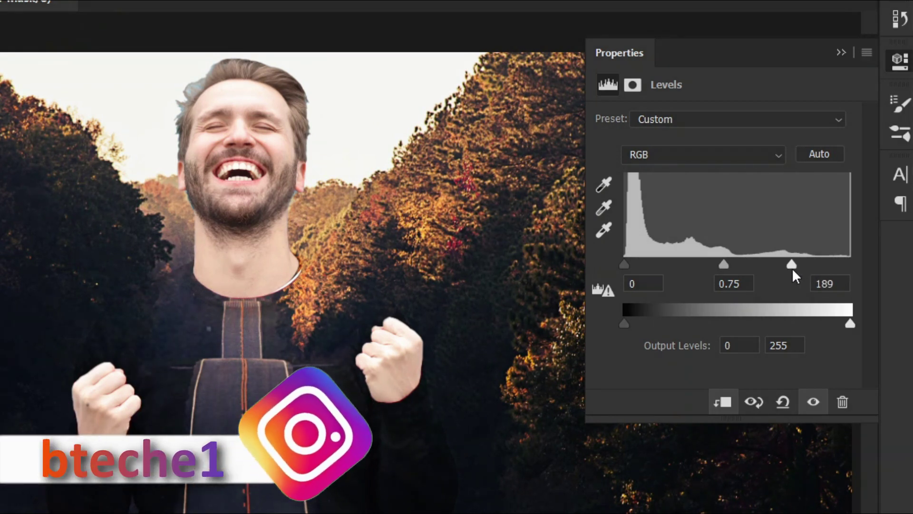
pyautogui.moveTo(792, 268); pyautogui.dragTo(807, 271)
pyautogui.moveTo(733, 265)
pyautogui.mouseDown()
pyautogui.moveTo(768, 266)
pyautogui.moveTo(726, 267)
pyautogui.mouseUp()
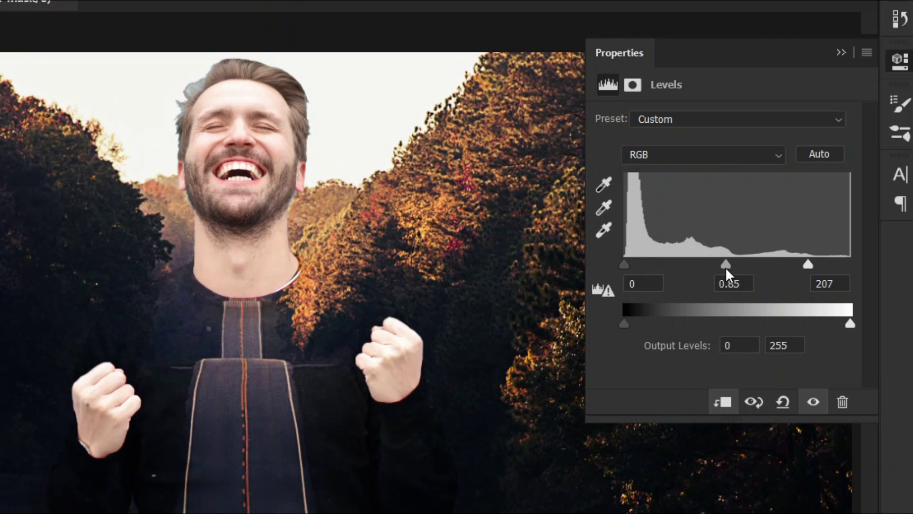
pyautogui.moveTo(725, 267); pyautogui.dragTo(712, 269)
pyautogui.moveTo(800, 260); pyautogui.dragTo(799, 263)
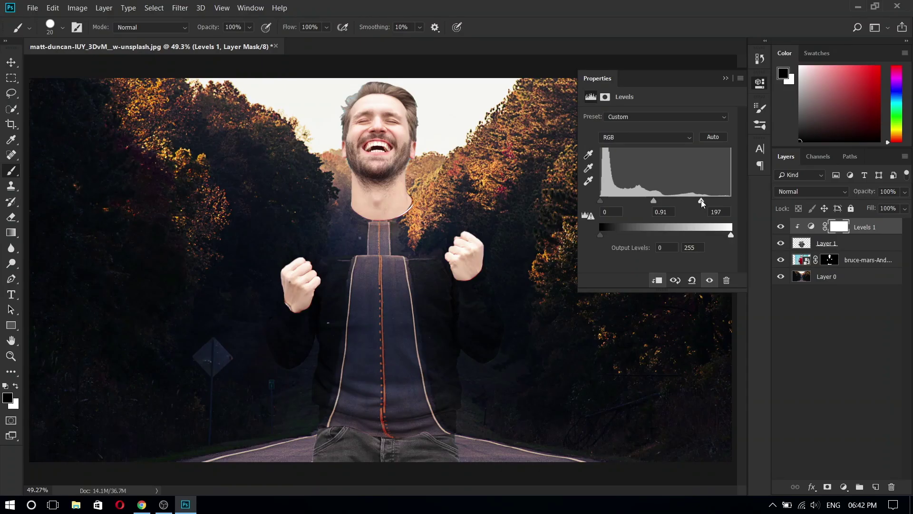
# Paint black on the Levels 1 mask with a 300 px brush over the lower torso and sleeve.
pyautogui.click(726, 80)
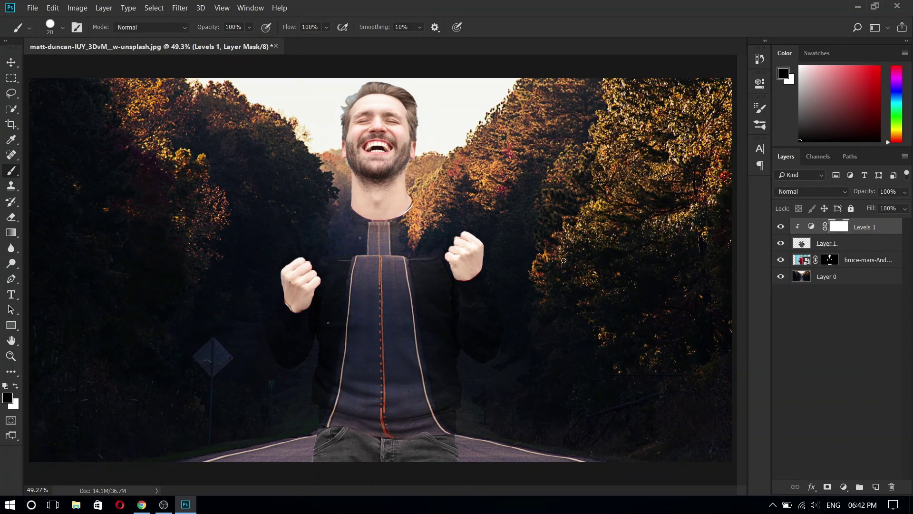
pyautogui.rightClick(14, 172)
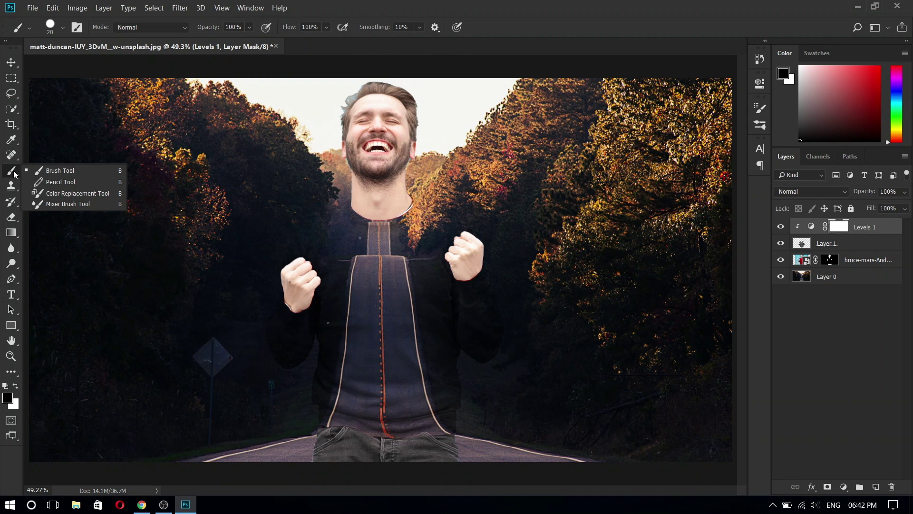
pyautogui.click(50, 172)
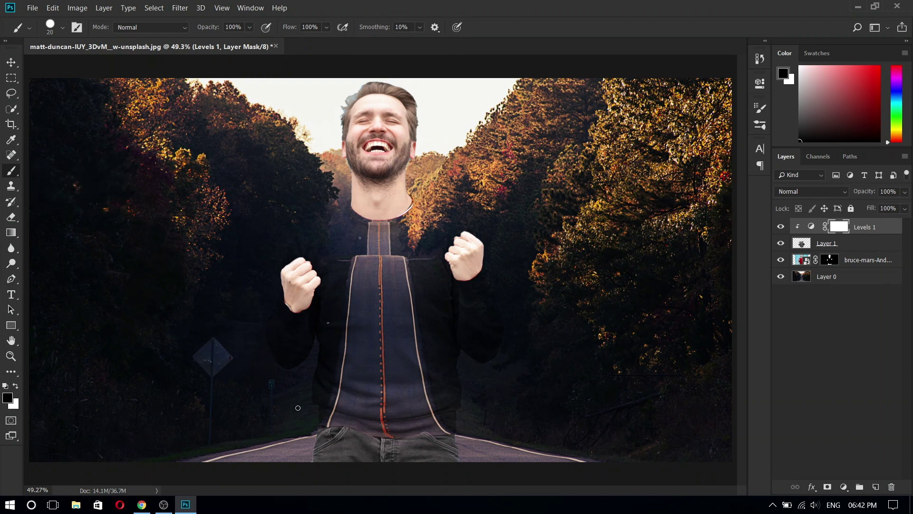
pyautogui.press(']')
pyautogui.press(']')
pyautogui.press(']')
pyautogui.press(']')
pyautogui.press(']')
pyautogui.moveTo(318, 394); pyautogui.dragTo(477, 395)
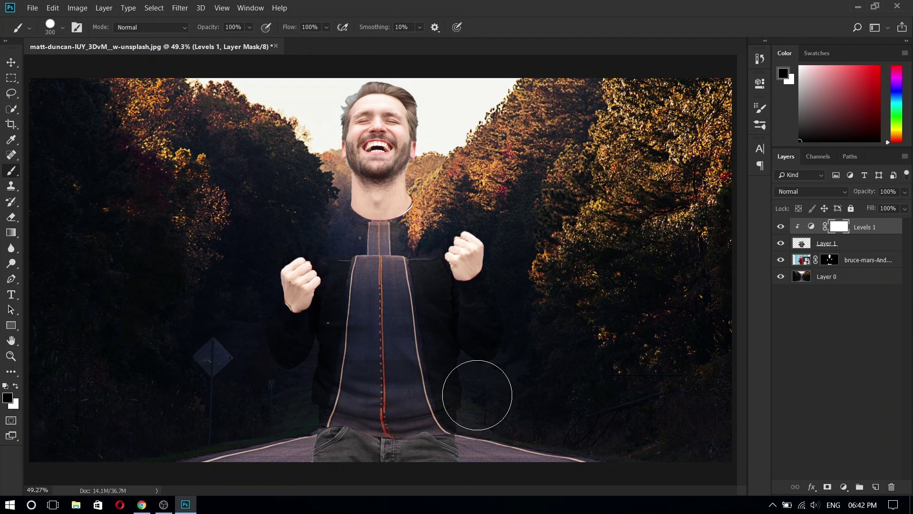
pyautogui.moveTo(477, 395); pyautogui.dragTo(404, 405)
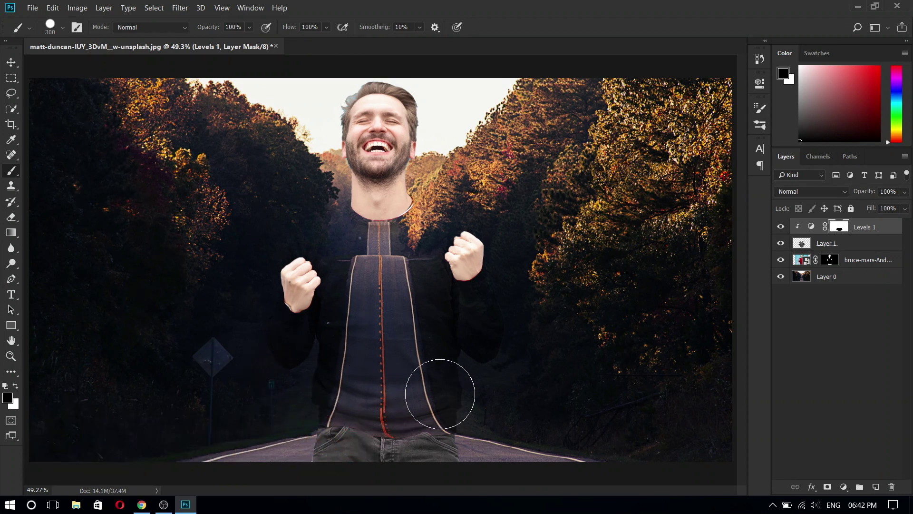
pyautogui.moveTo(439, 394); pyautogui.dragTo(518, 363)
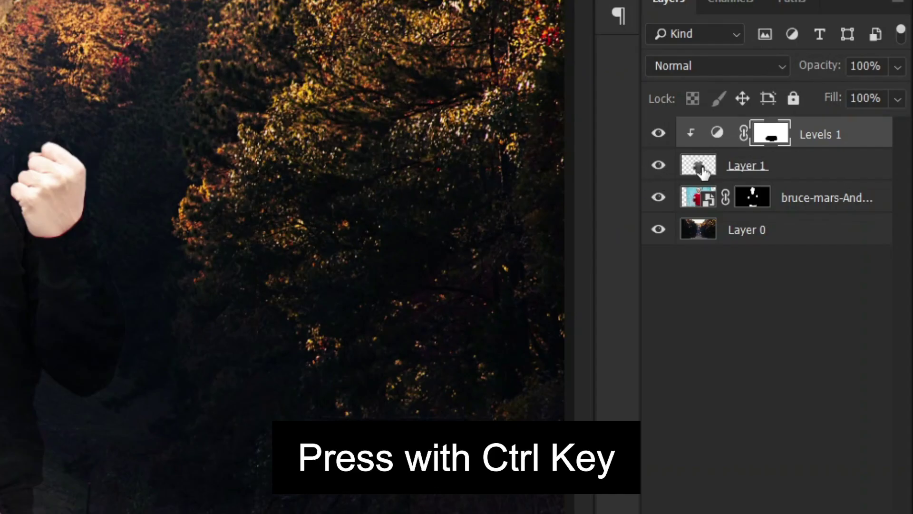
# Load the sweater outline from Layer 1 as a selection and contract it by 2 pixels.
pyautogui.keyDown('ctrl'); pyautogui.click(700, 167); pyautogui.keyUp('ctrl')
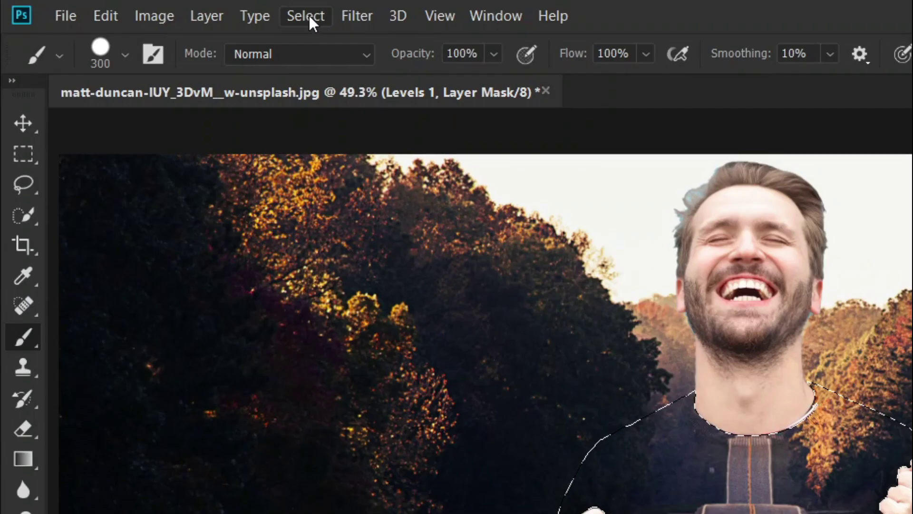
pyautogui.click(155, 8)
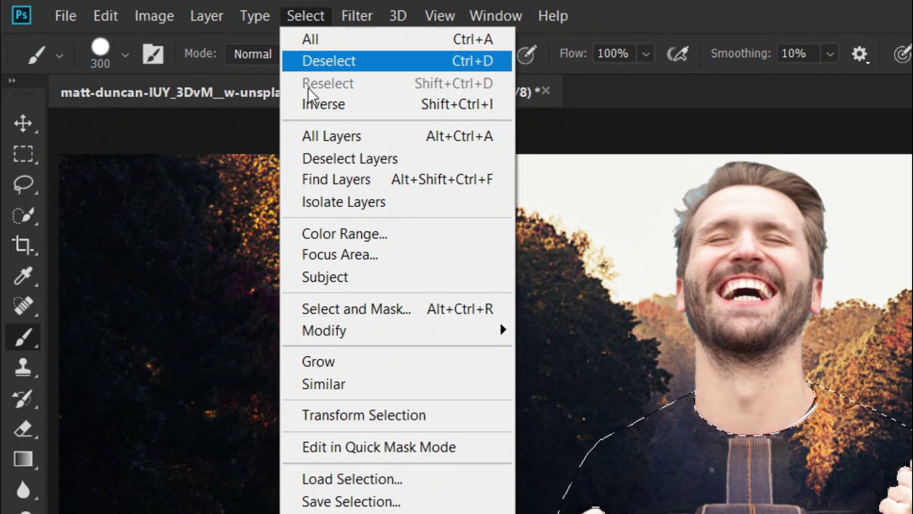
pyautogui.moveTo(324, 330)
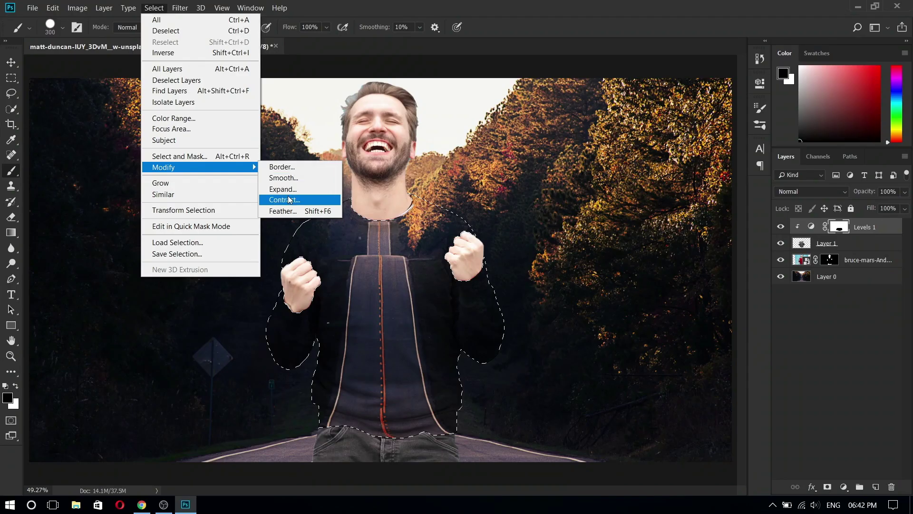
pyautogui.click(288, 197)
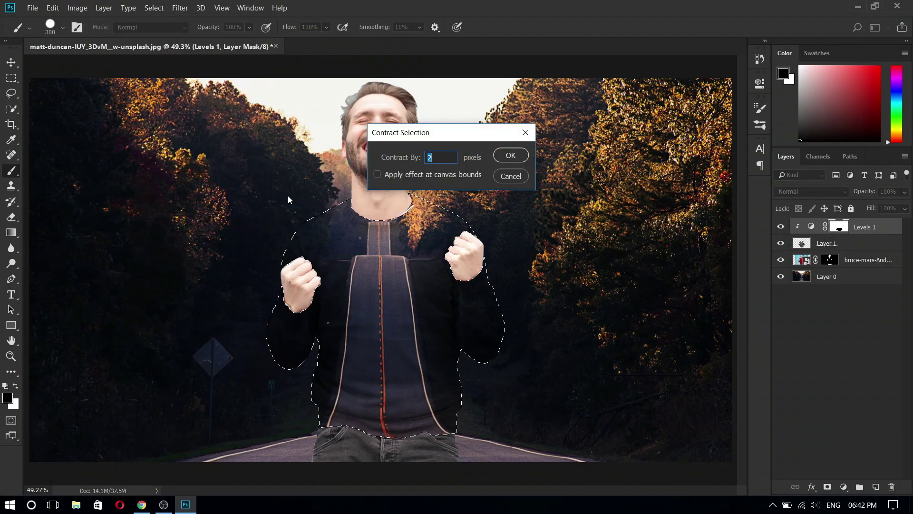
pyautogui.click(438, 158)
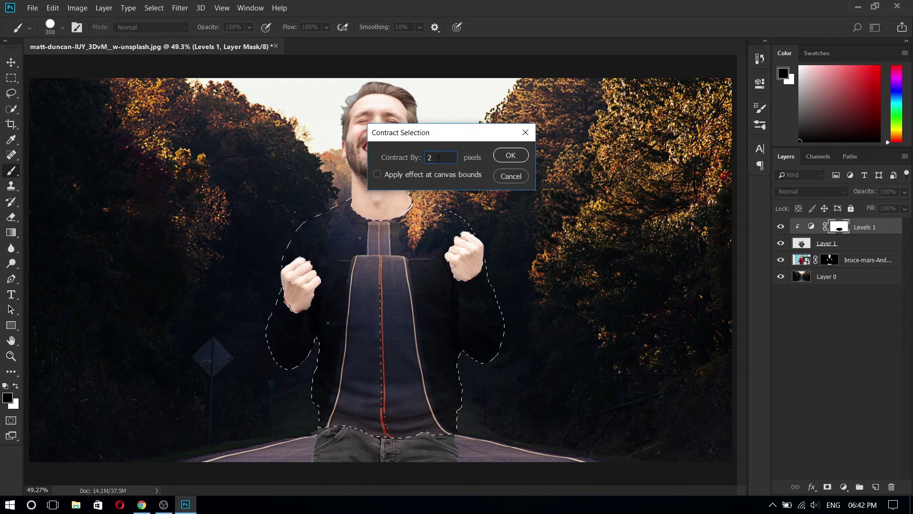
pyautogui.click(510, 155)
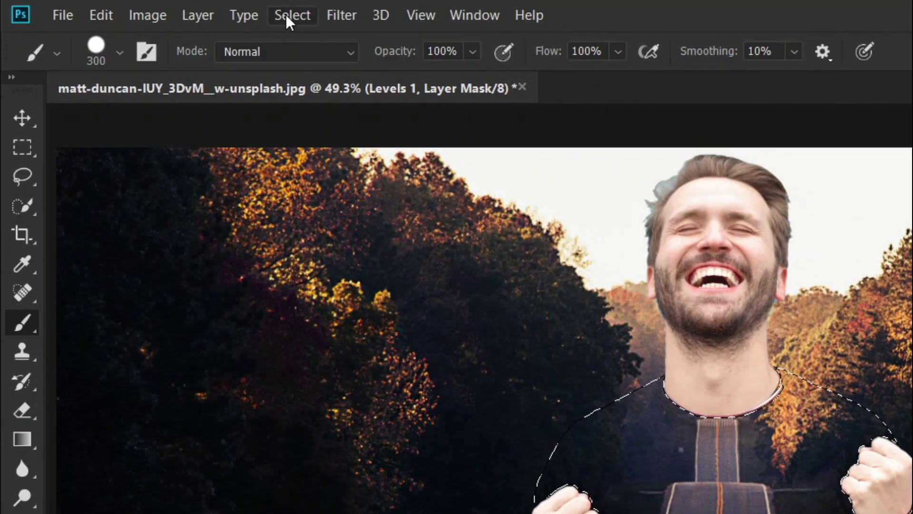
# Invert the selection and target Layer 1.
pyautogui.click(287, 14)
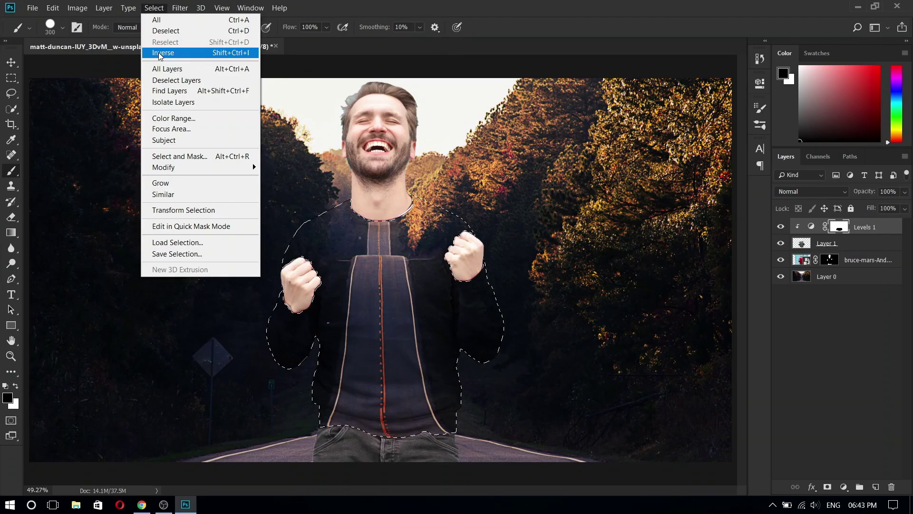
pyautogui.click(159, 53)
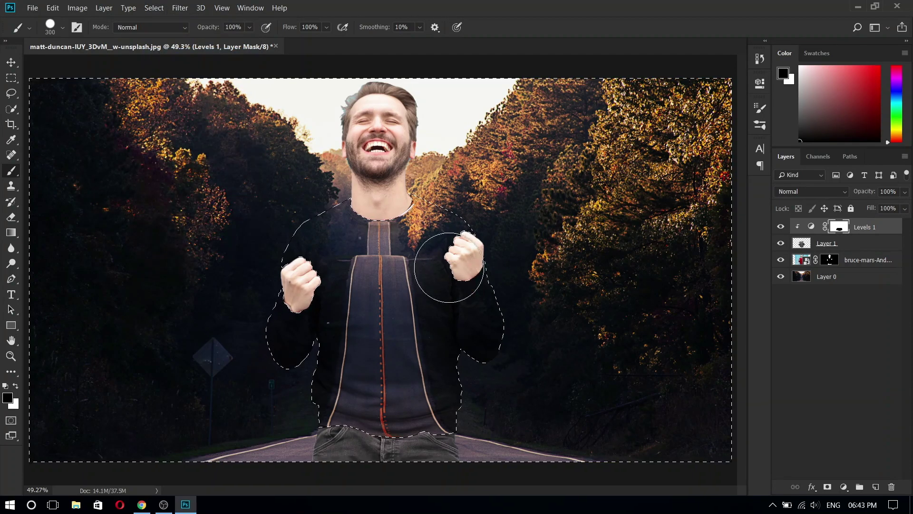
pyautogui.click(802, 244)
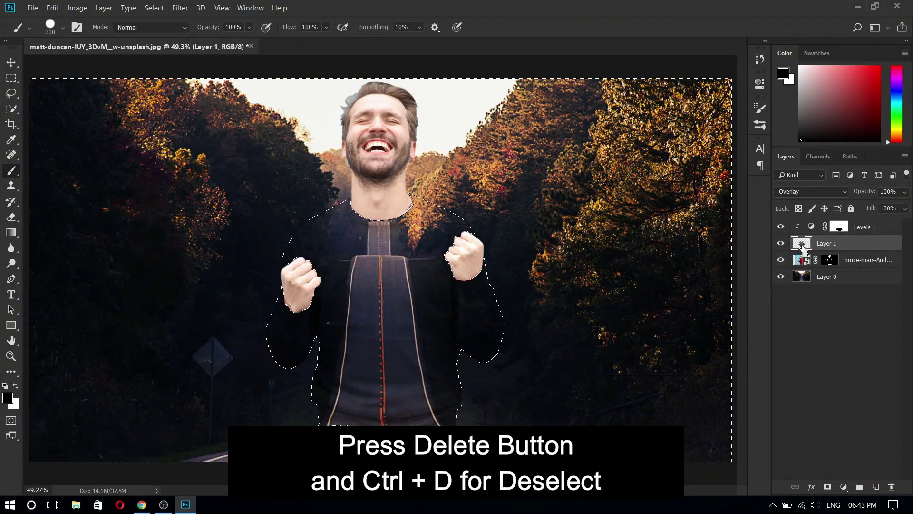
# Deselect and duplicate Layer 1 into a new document.
pyautogui.hotkey('ctrl', 'd')
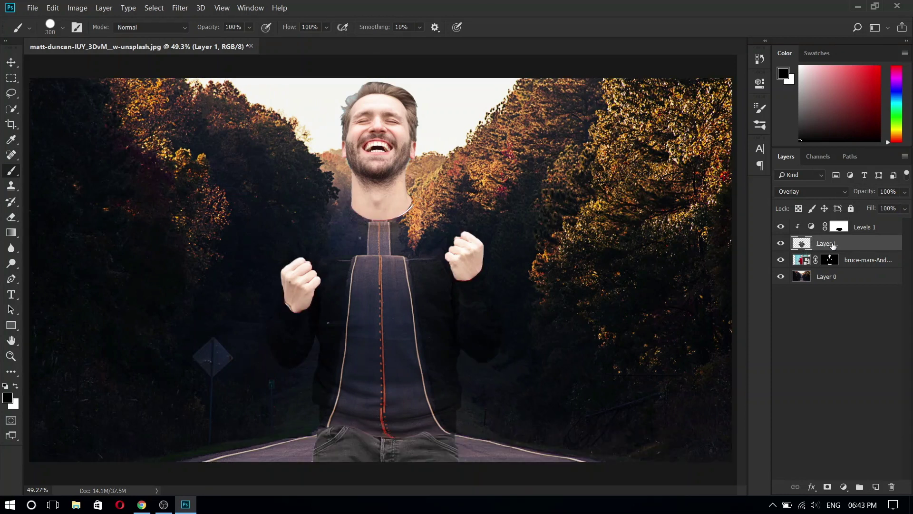
pyautogui.rightClick(852, 243)
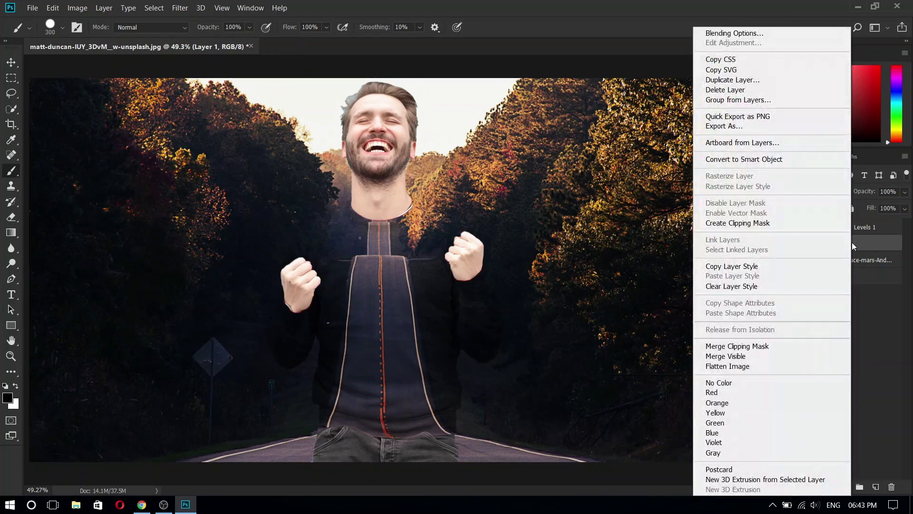
pyautogui.click(751, 81)
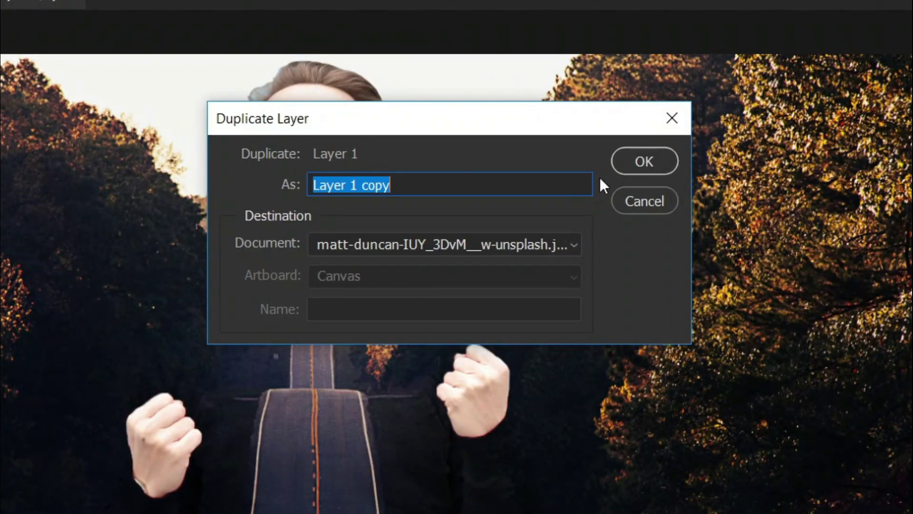
pyautogui.click(469, 242)
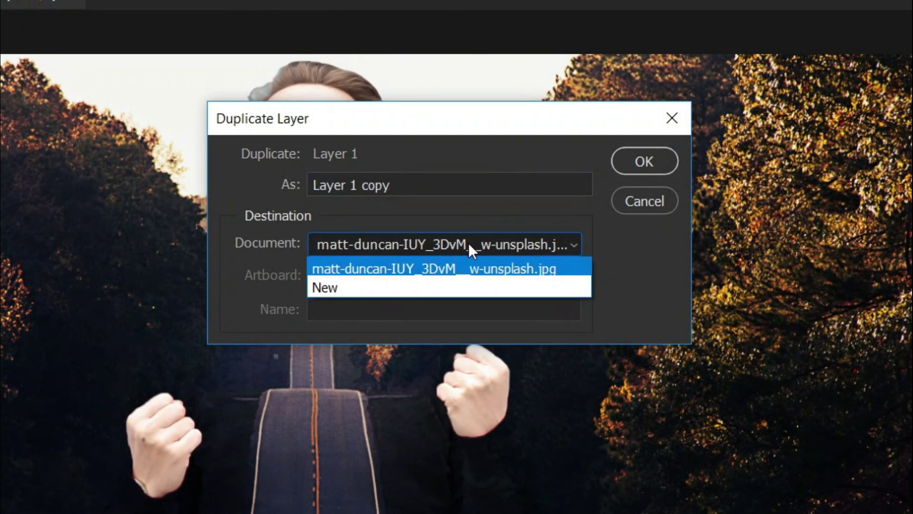
pyautogui.click(422, 283)
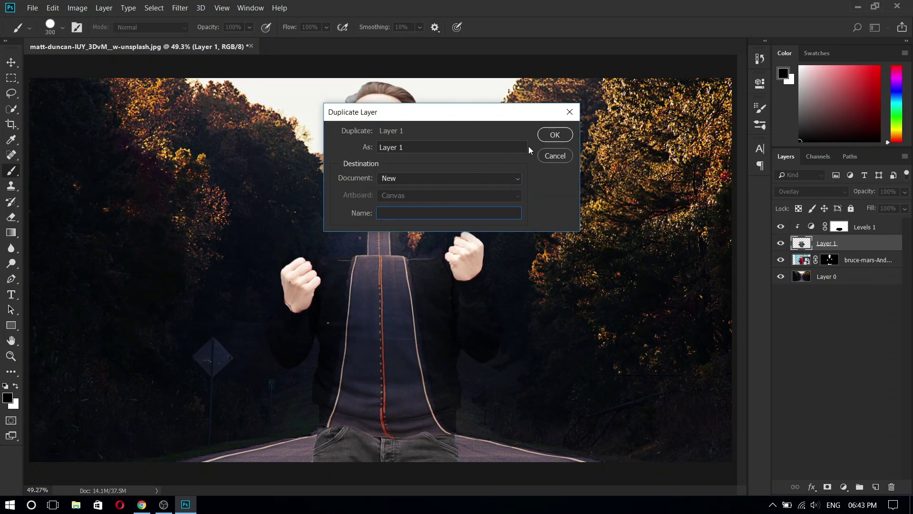
pyautogui.click(555, 136)
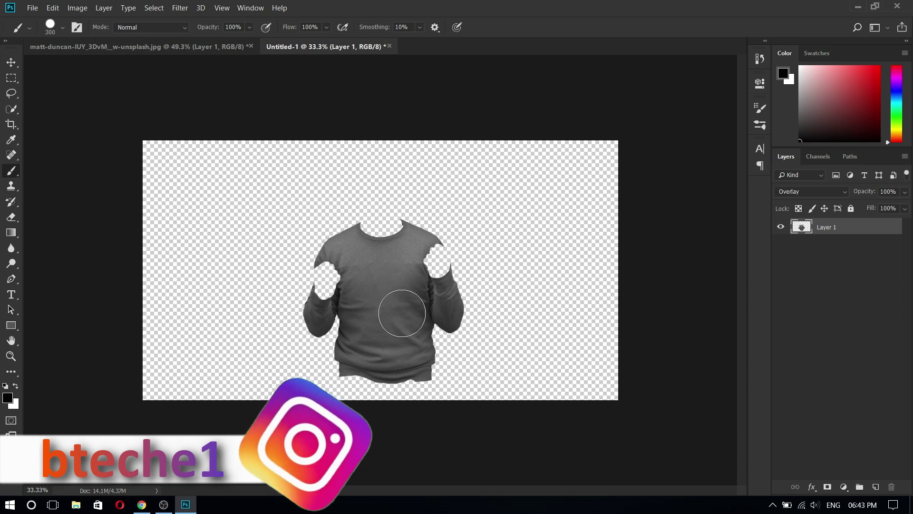
# Apply a 2.0-pixel Gaussian Blur to the copied sweater layer.
pyautogui.click(179, 8)
pyautogui.moveTo(214, 135)
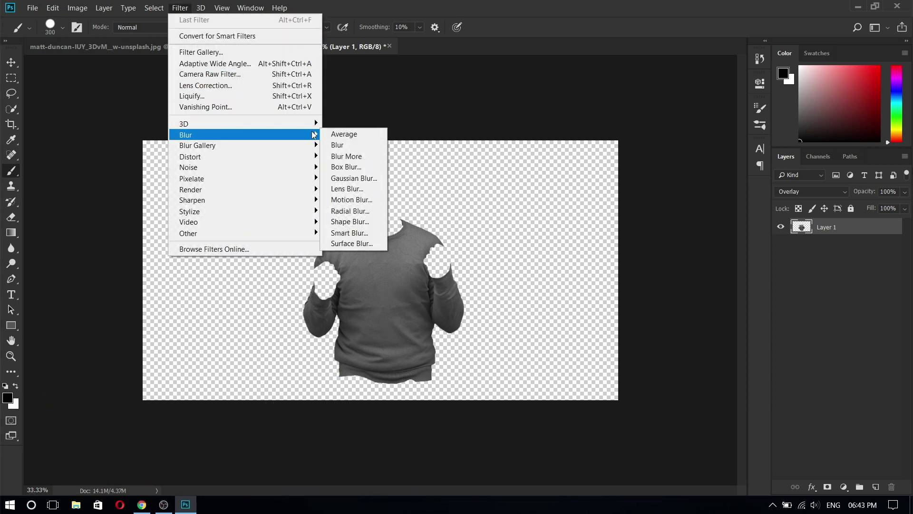
pyautogui.click(348, 178)
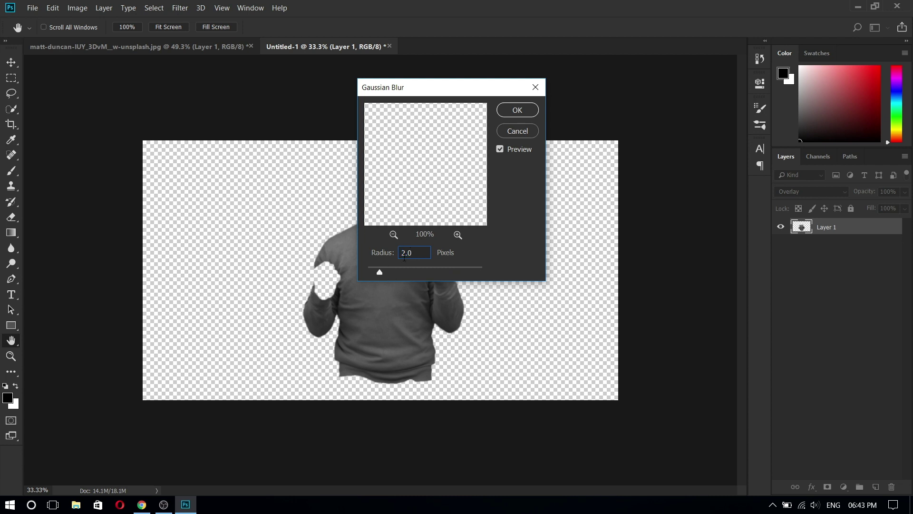
pyautogui.click(510, 110)
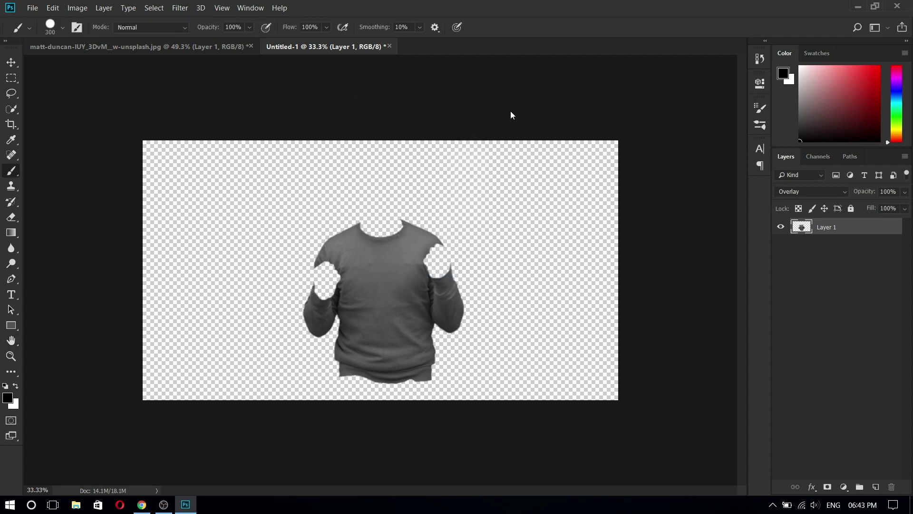
pyautogui.click(33, 10)
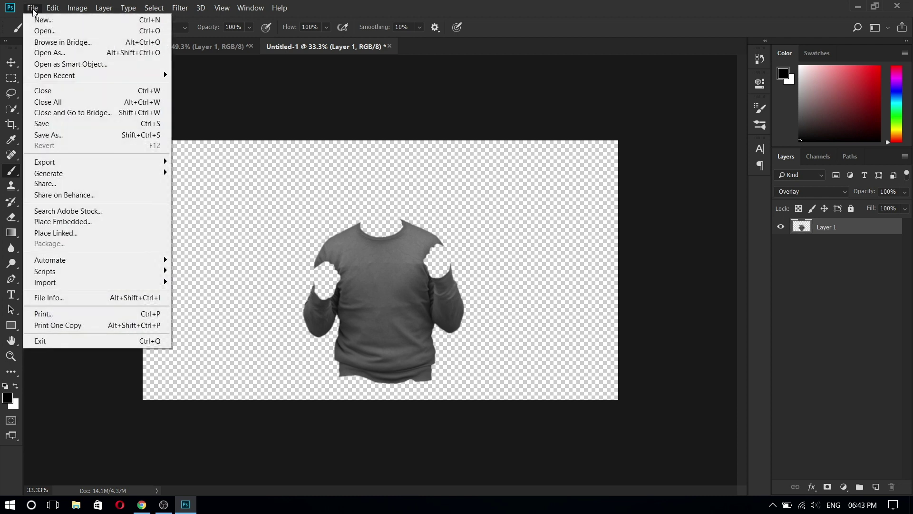
pyautogui.click(49, 125)
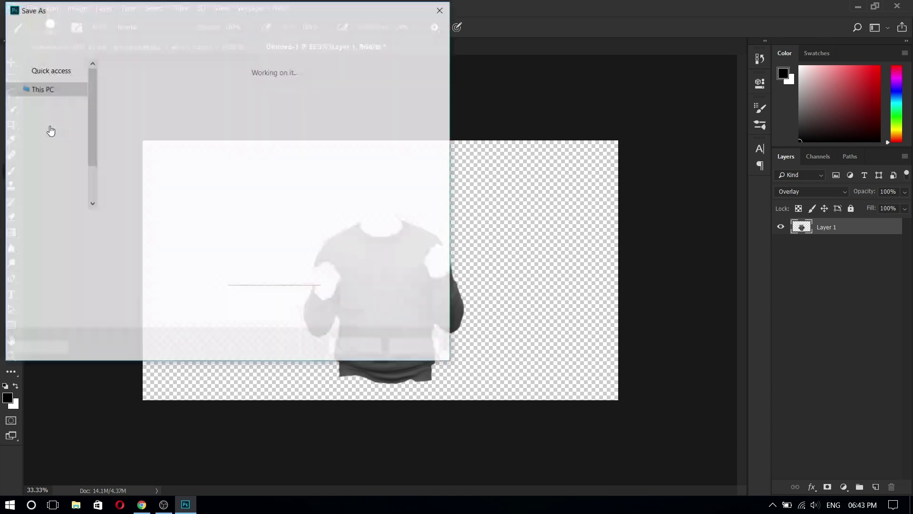
pyautogui.click(45, 84)
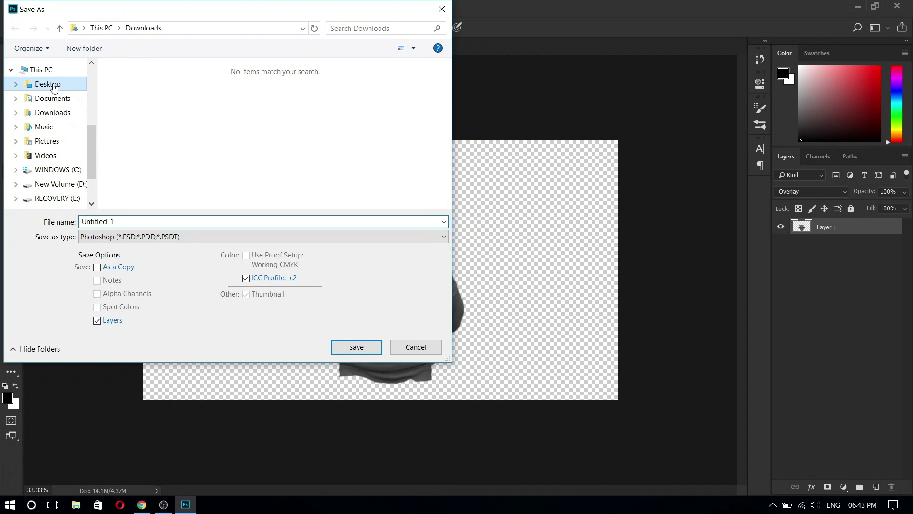
pyautogui.click(130, 221)
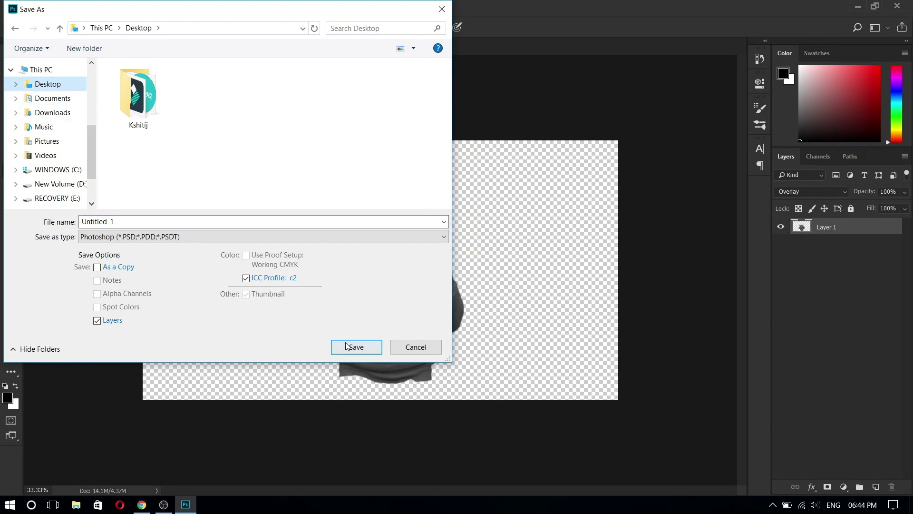
pyautogui.click(348, 346)
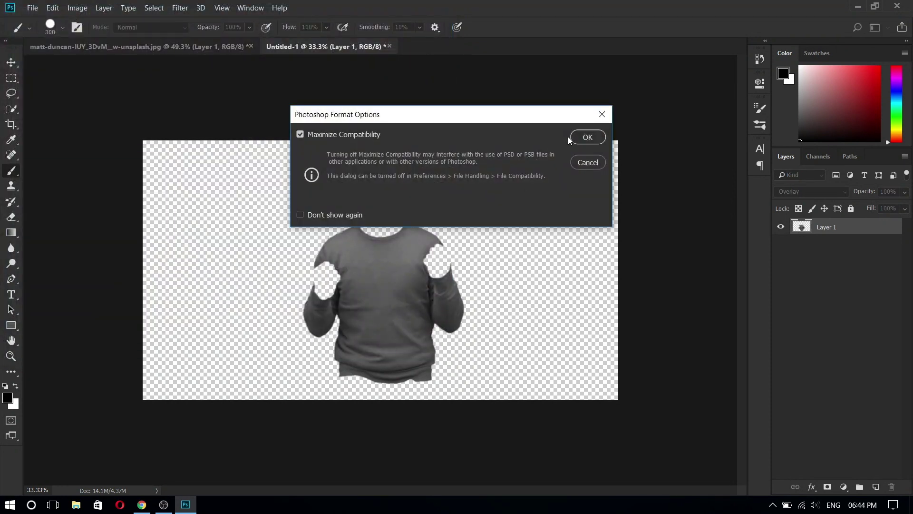
pyautogui.click(583, 137)
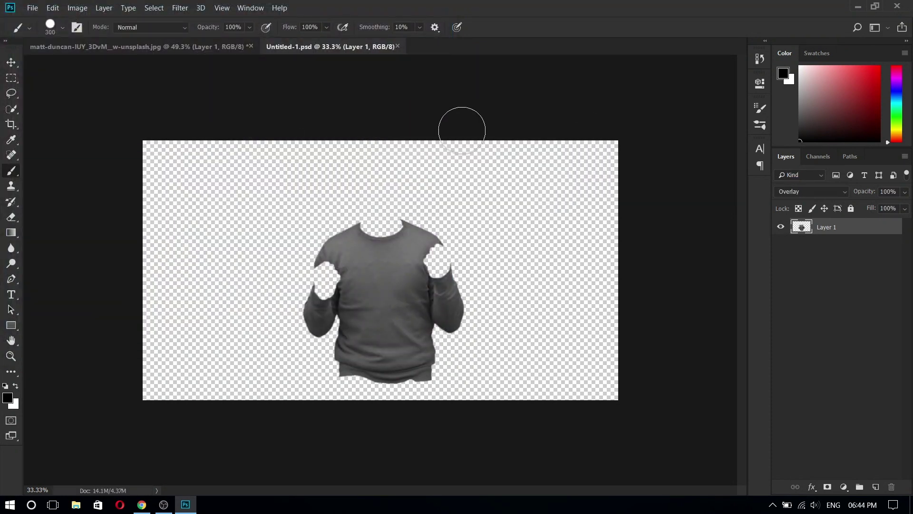
pyautogui.click(219, 50)
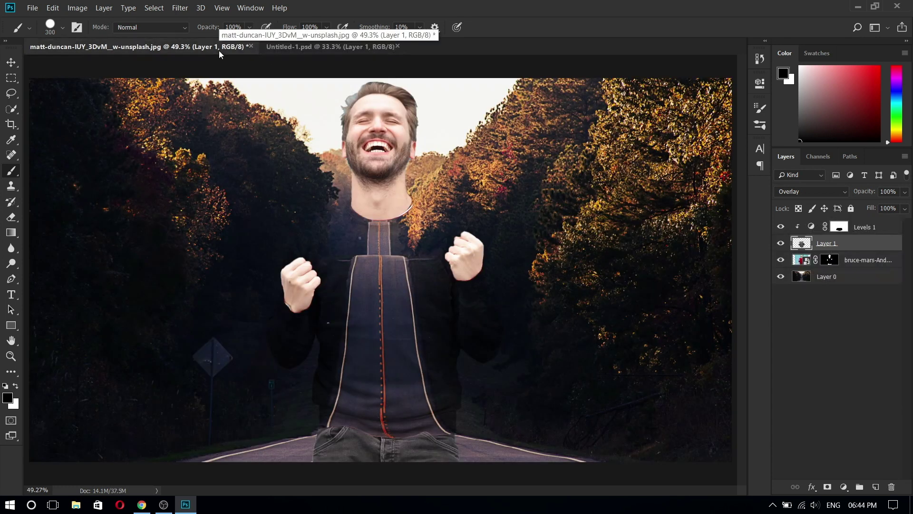
# Convert the road layer Layer 0 into a smart object.
pyautogui.click(829, 280)
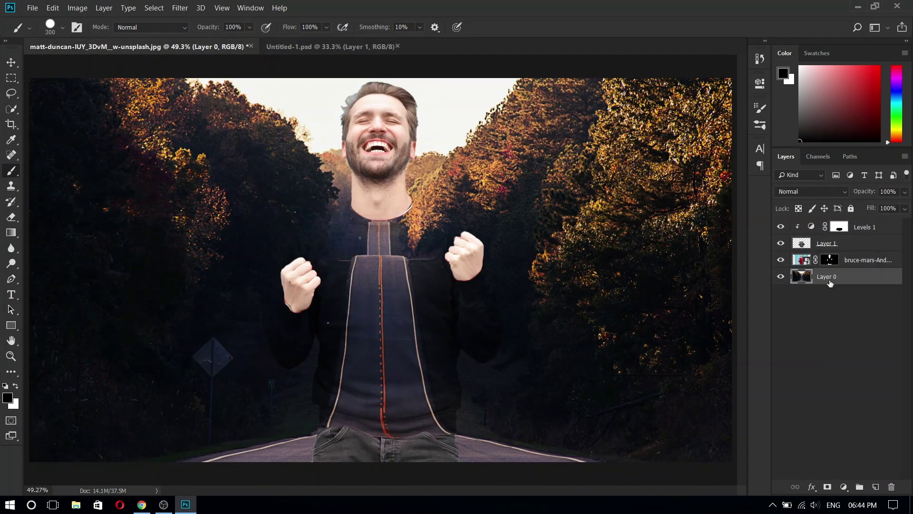
pyautogui.rightClick(829, 280)
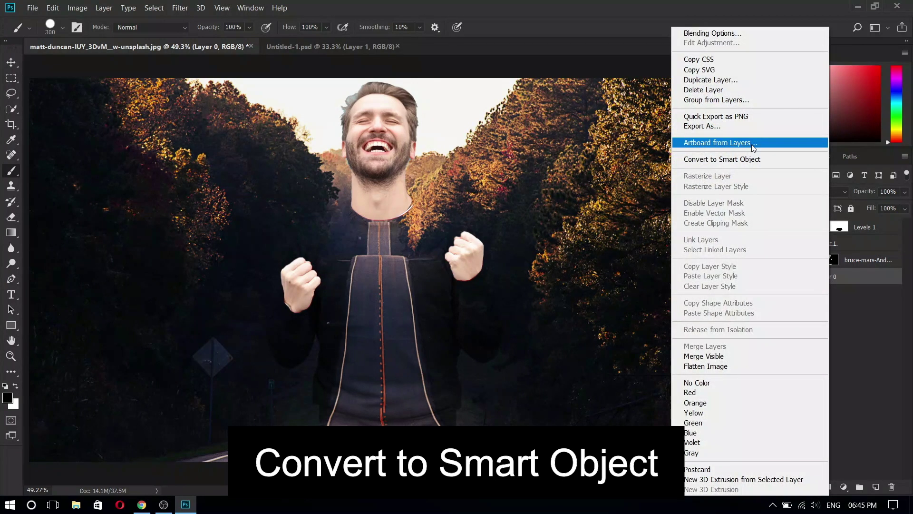
pyautogui.click(737, 160)
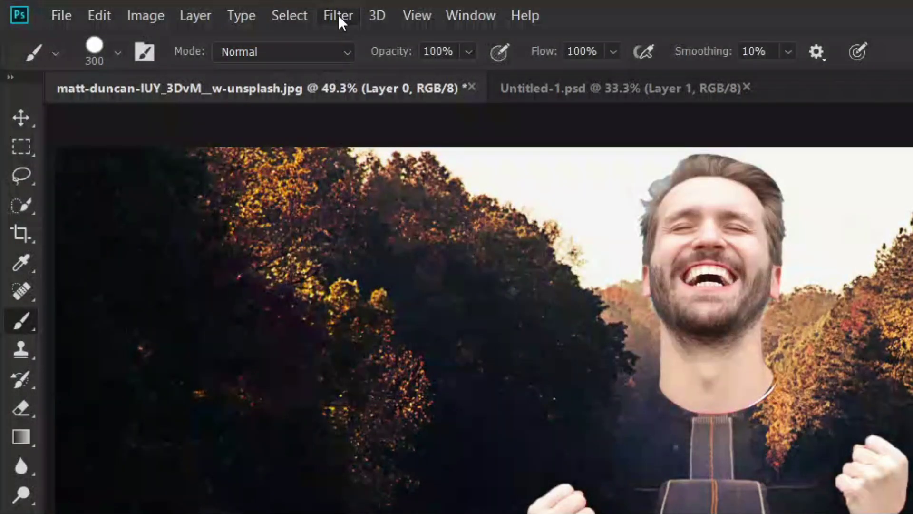
# Apply Displace with horizontal and vertical scale 20, using Untitled-1.psd as the map.
pyautogui.click(180, 8)
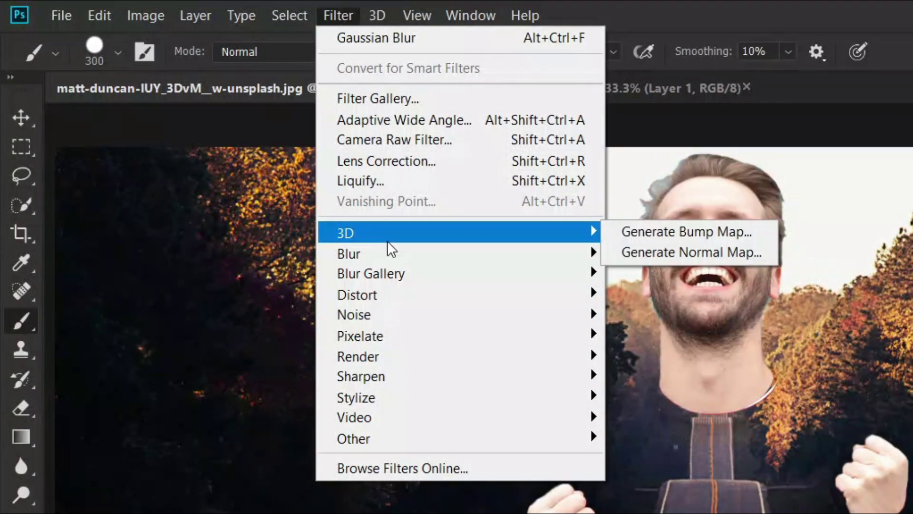
pyautogui.moveTo(357, 294)
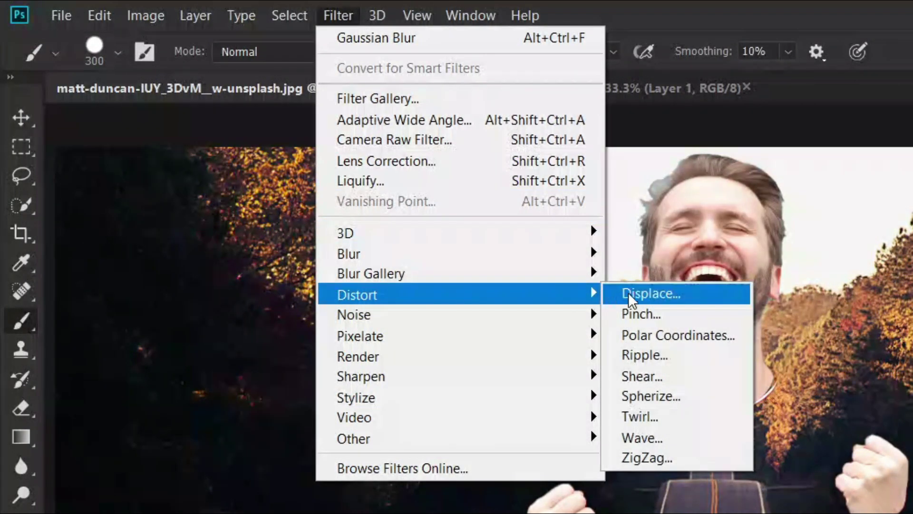
pyautogui.click(631, 292)
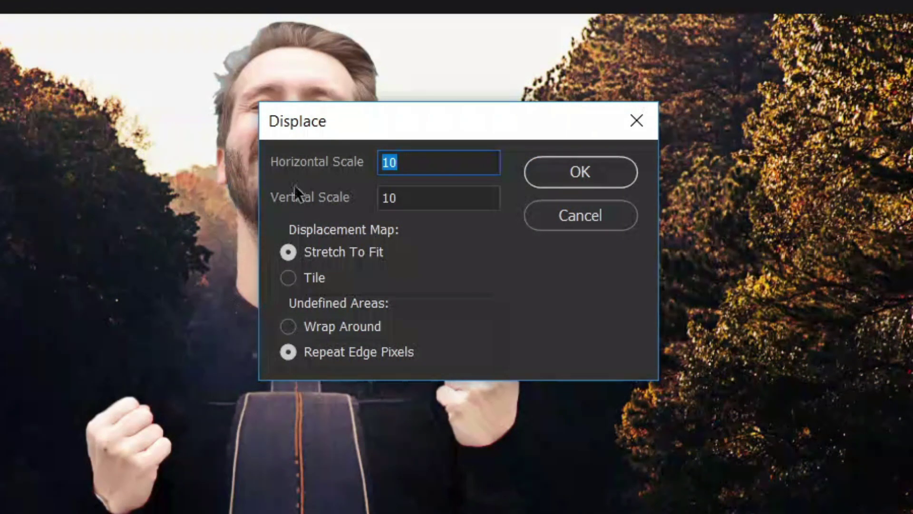
pyautogui.press('Tab')
pyautogui.write('20')
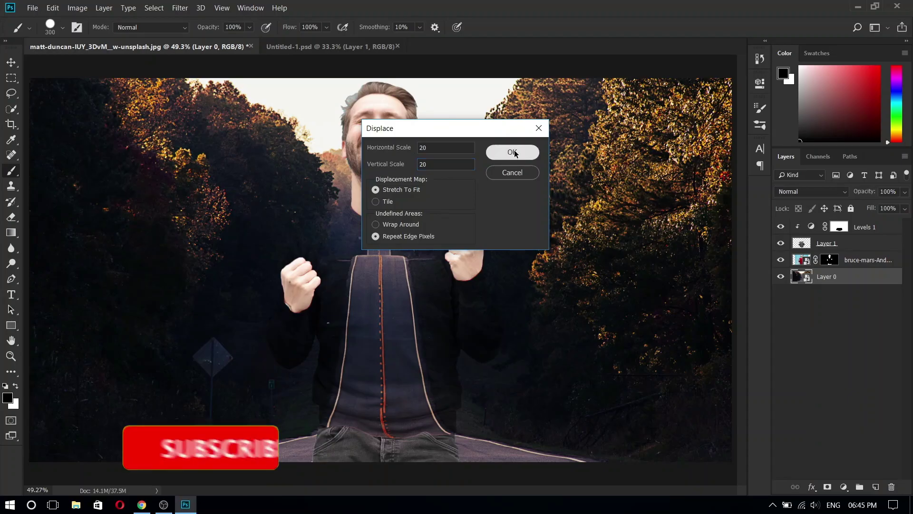
pyautogui.click(515, 151)
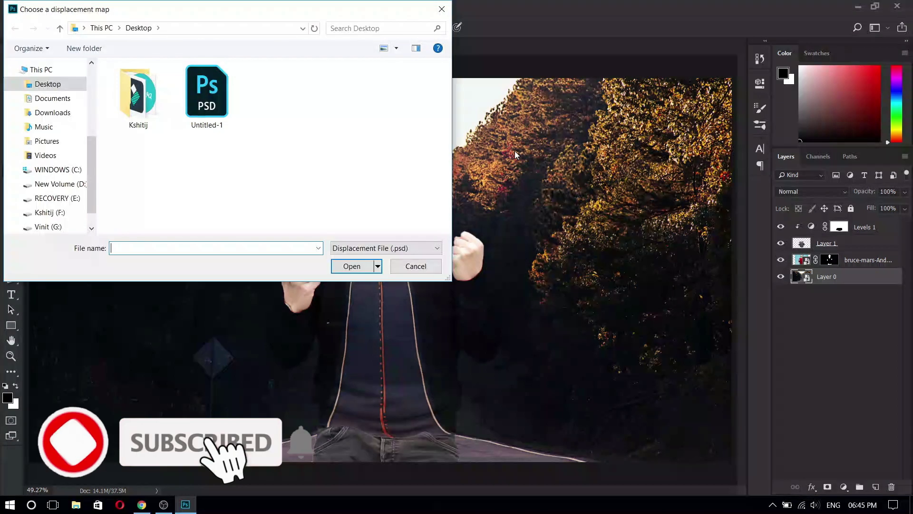
pyautogui.click(225, 106)
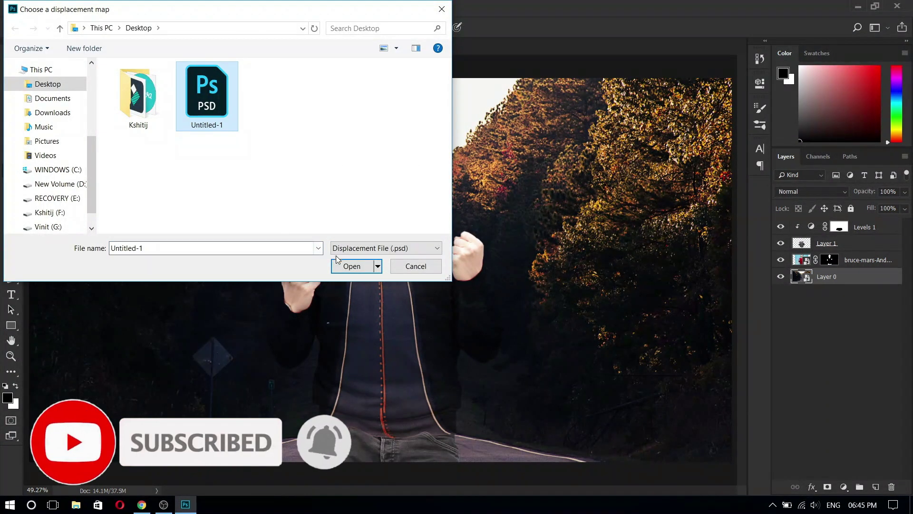
pyautogui.click(351, 266)
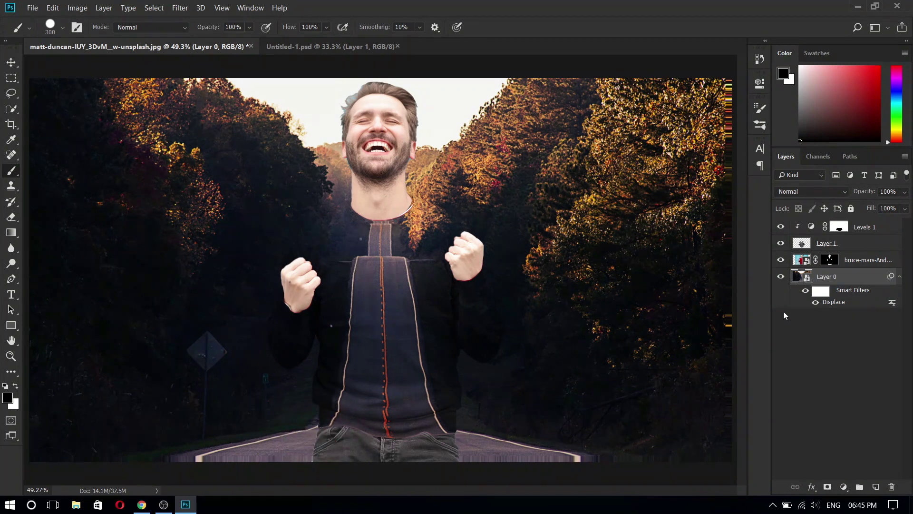
pyautogui.scroll(1, 419, 420)
pyautogui.scroll(2, 424, 421)
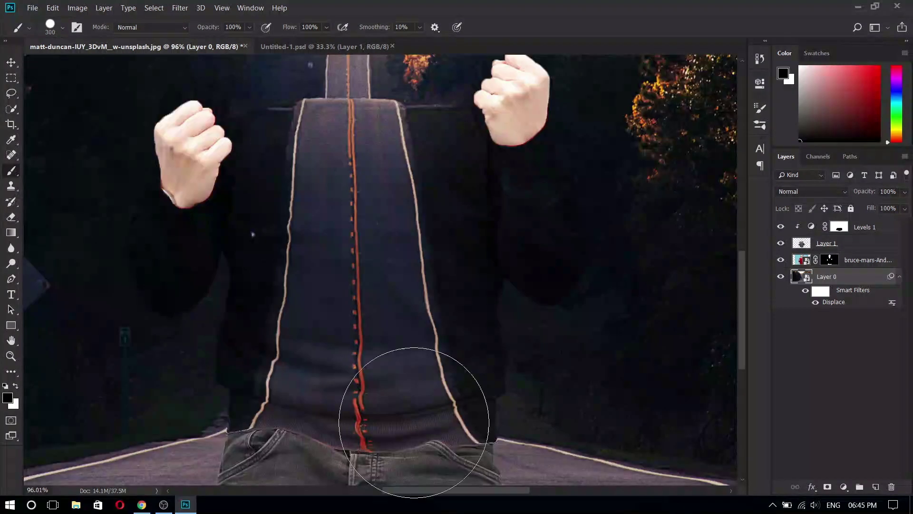
pyautogui.scroll(2, 418, 418)
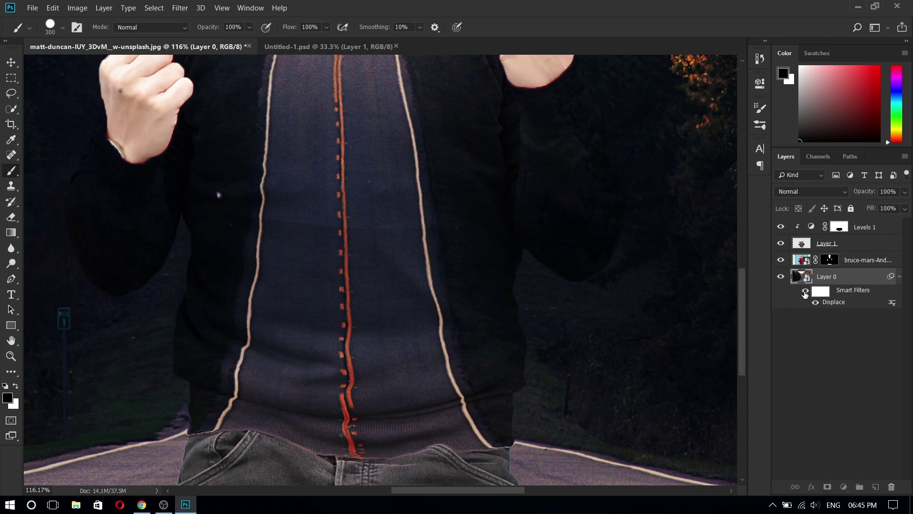
pyautogui.click(804, 292)
pyautogui.click(805, 292)
pyautogui.click(804, 291)
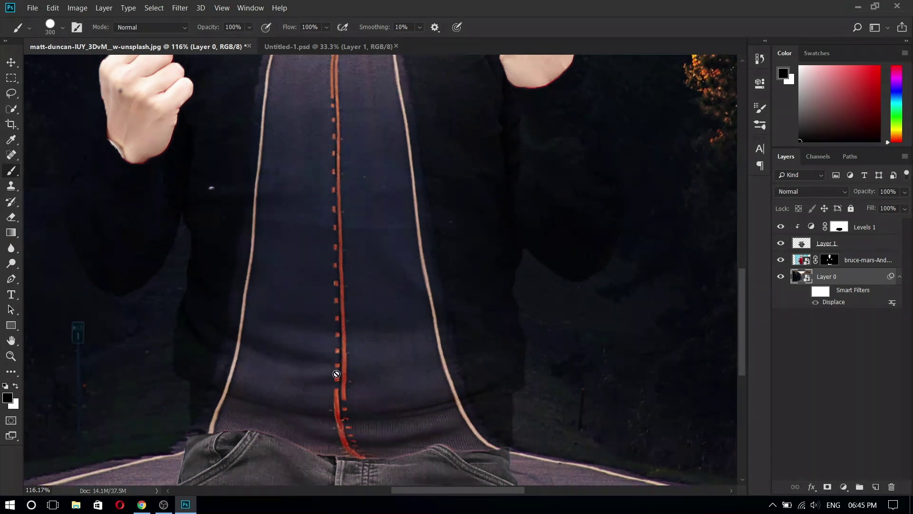
pyautogui.click(806, 292)
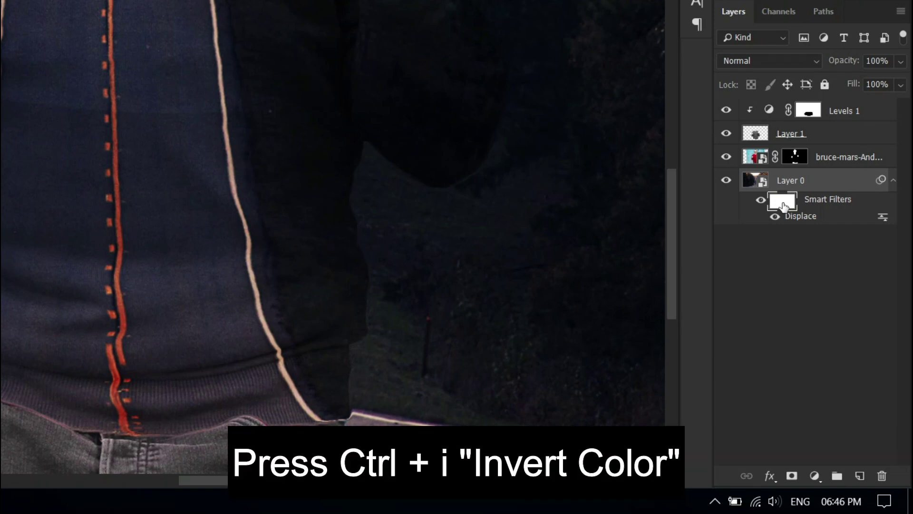
# Invert the Displace filter mask and fill the Layer 1 sweater outline with white.
pyautogui.hotkey('ctrl', 'i')
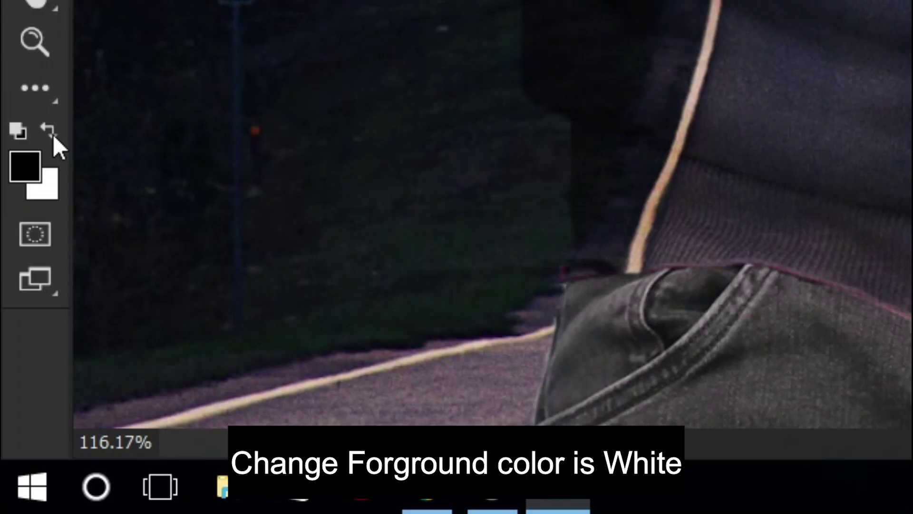
pyautogui.click(16, 386)
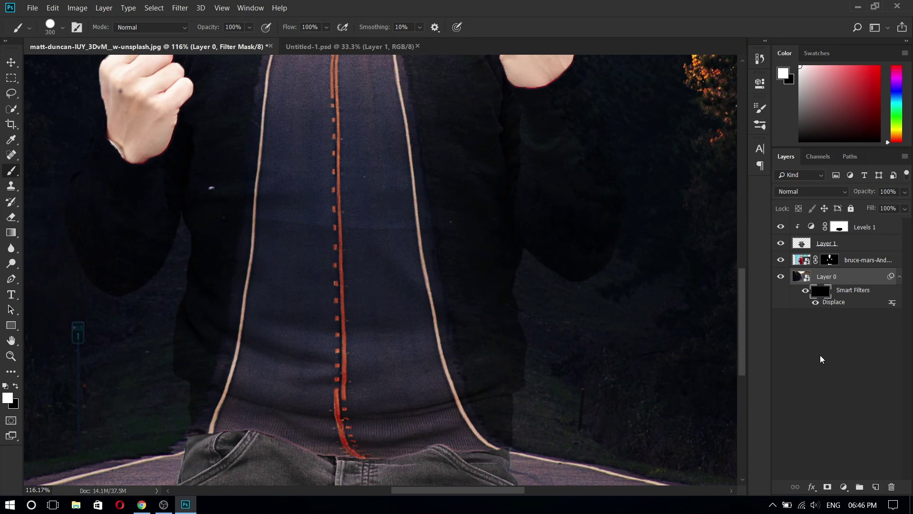
pyautogui.keyDown('ctrl'); pyautogui.click(801, 245); pyautogui.keyUp('ctrl')
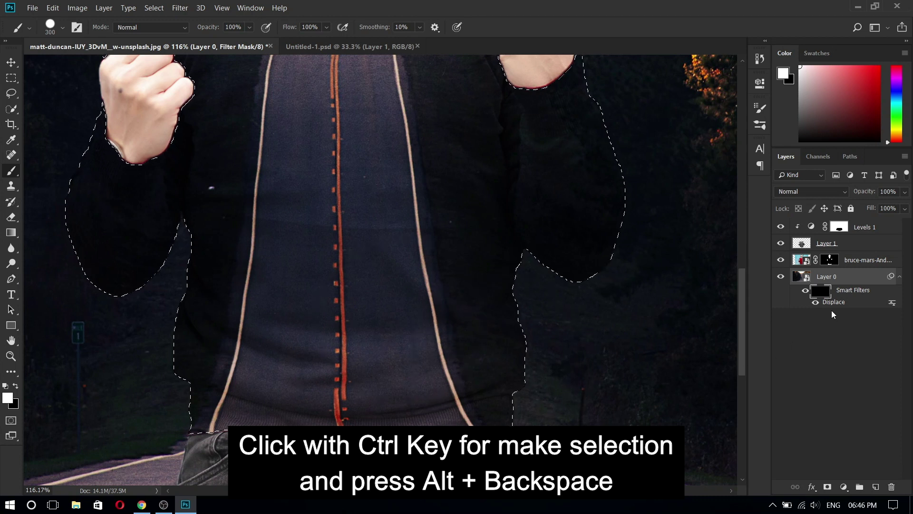
pyautogui.hotkey('alt', 'BackSpace')
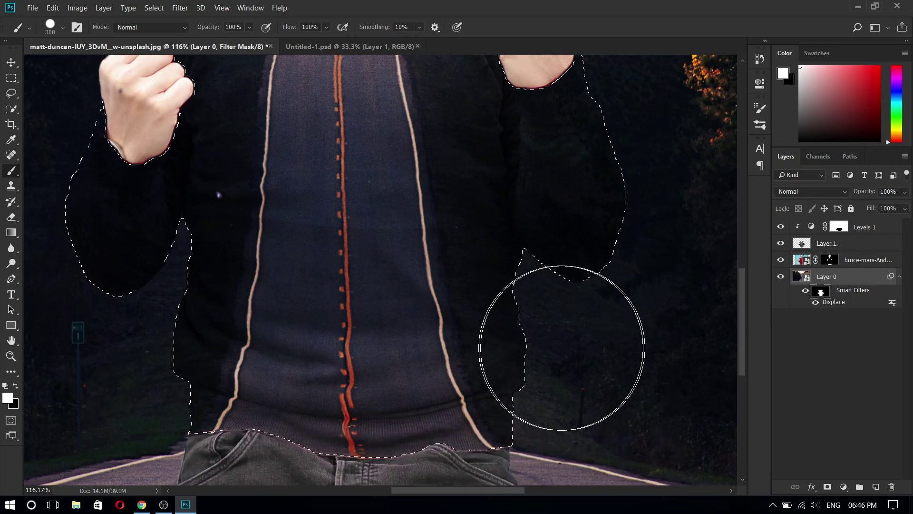
pyautogui.hotkey('ctrl', 'd')
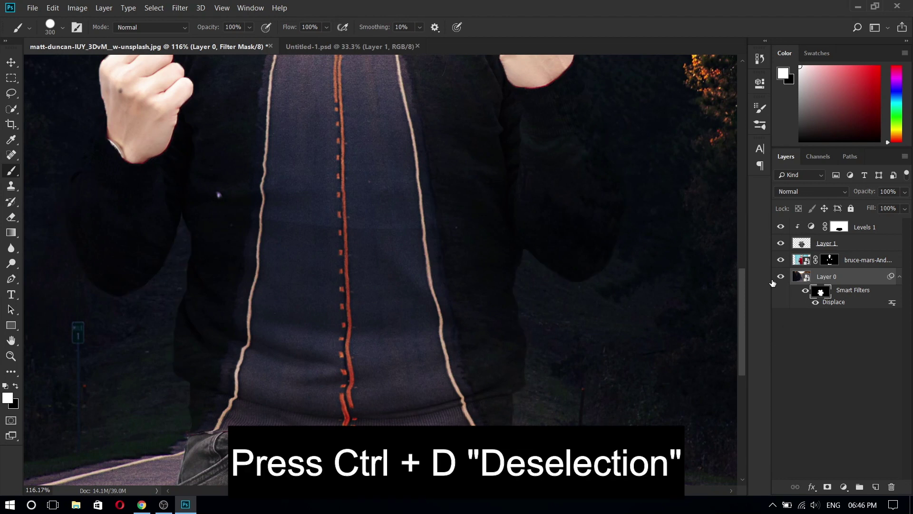
# Toggle the Displace effect on and off to compare the sweater.
pyautogui.click(804, 291)
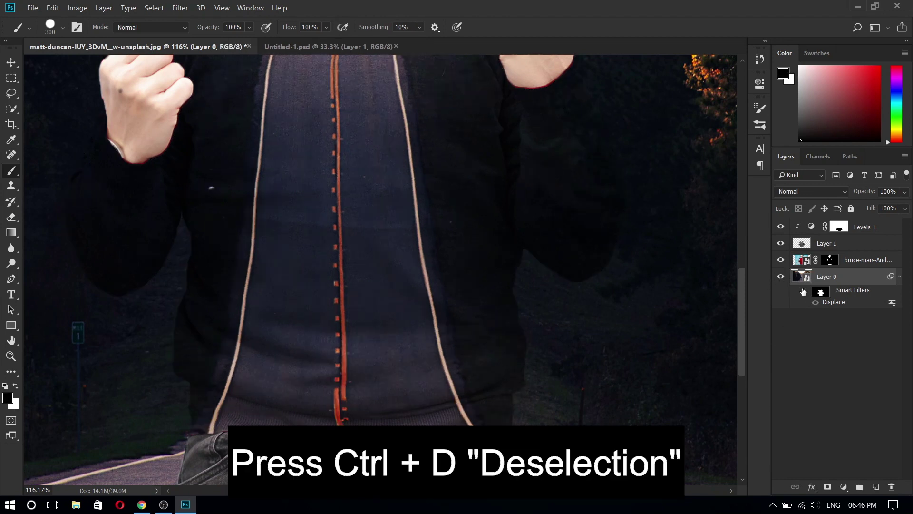
pyautogui.click(804, 291)
pyautogui.click(804, 291)
pyautogui.click(804, 291)
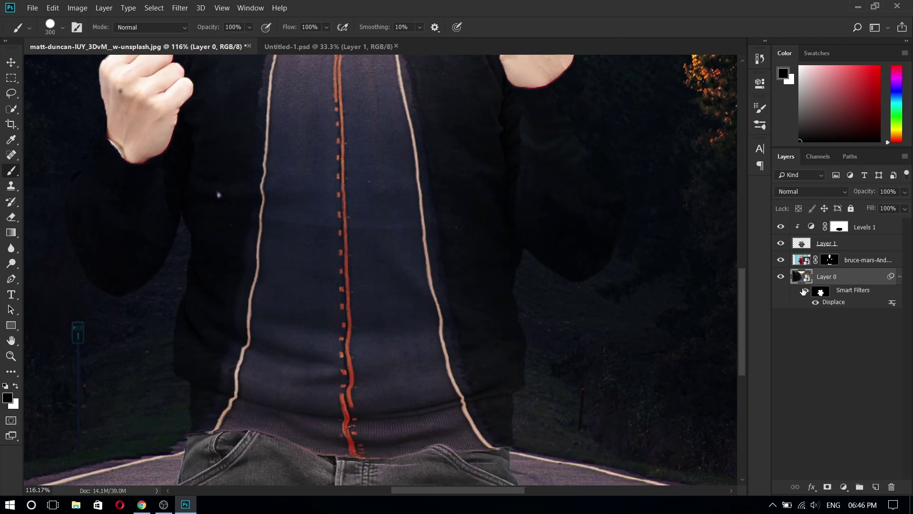
pyautogui.click(804, 291)
pyautogui.click(804, 291)
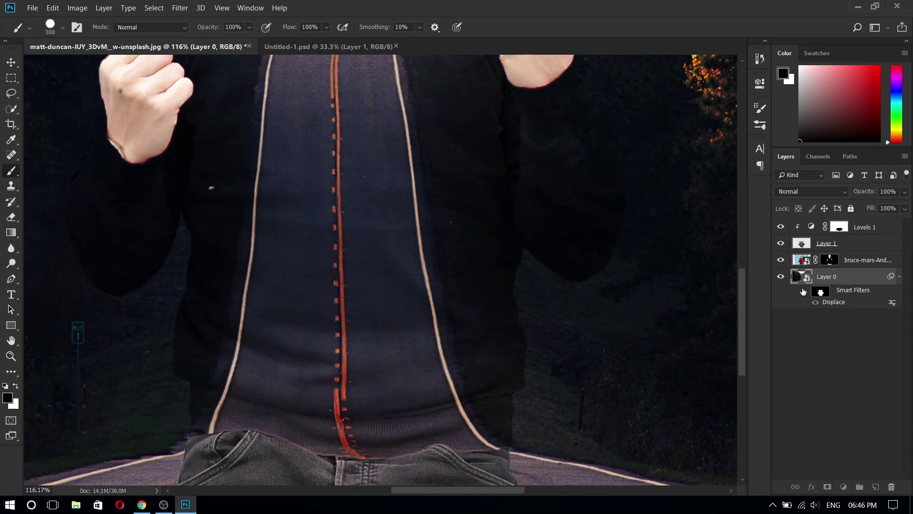